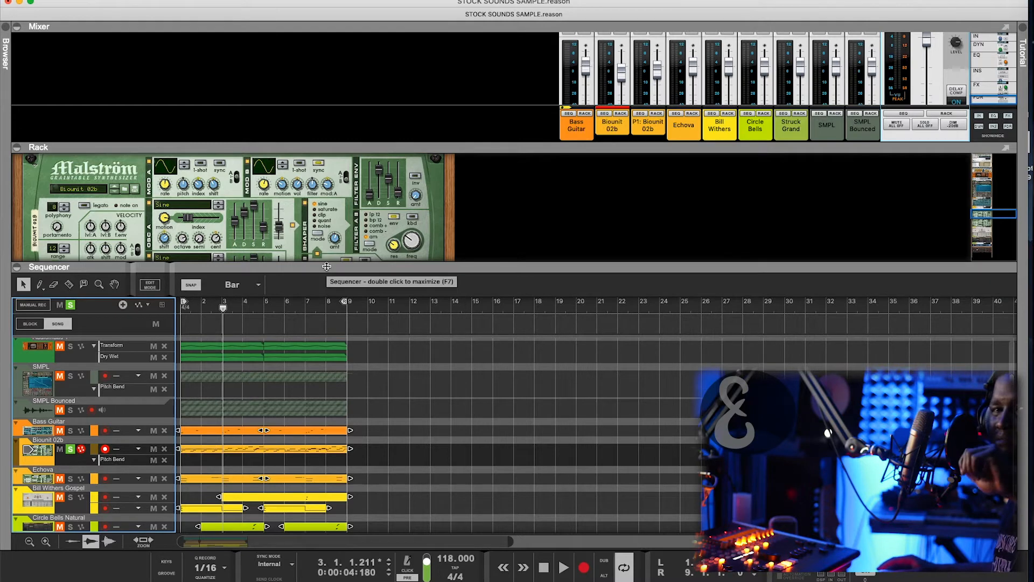
# - Play the beat from bar 1 and enlarge the rack to keep the Biounit 02b Malström in view
pyautogui.hotkey('shift', 'Return')
pyautogui.press('space')
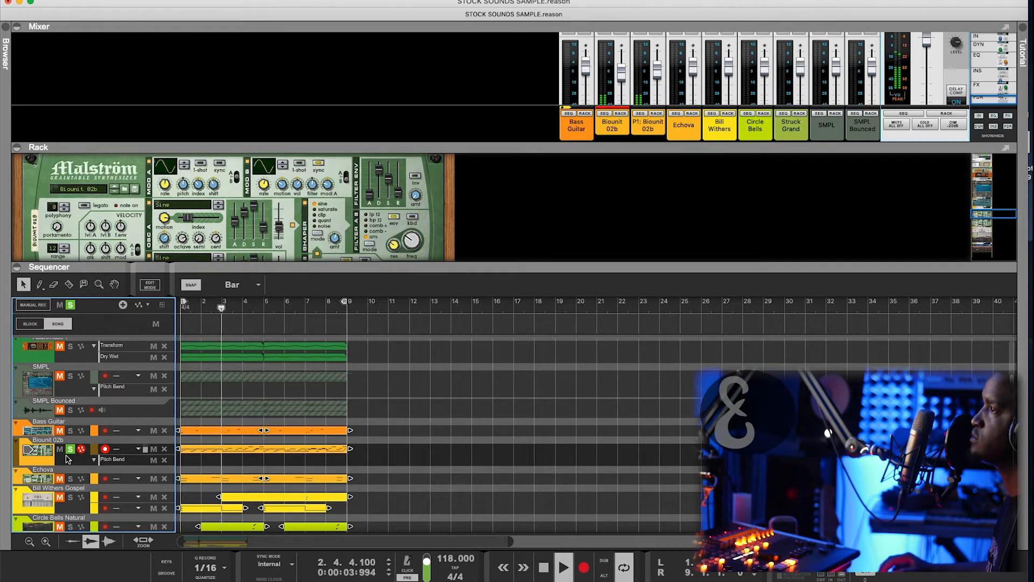
pyautogui.moveTo(431, 270); pyautogui.dragTo(428, 296)
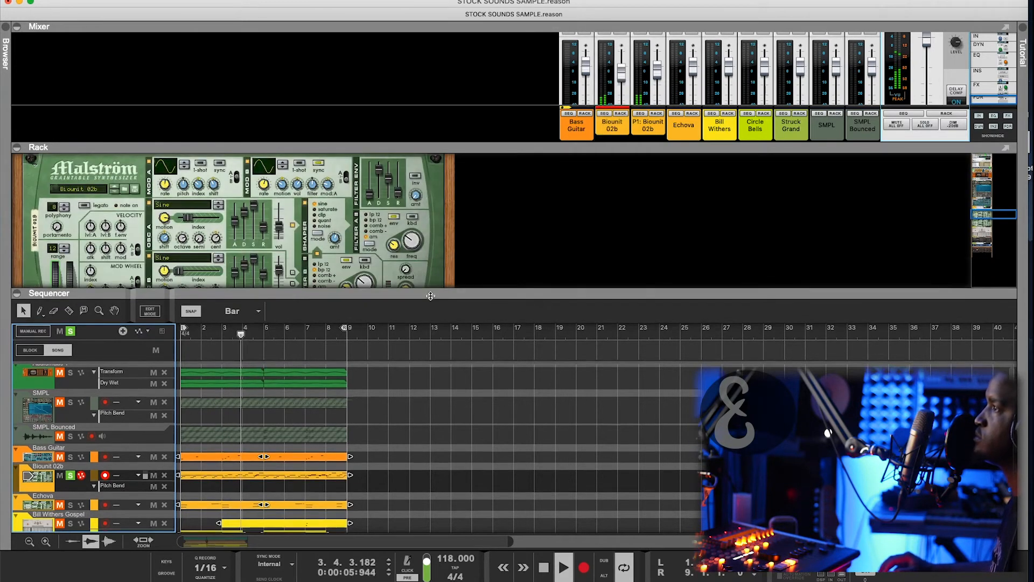
# - Open the Biounit 02b clip in the note editor and resize the editor and velocity lane
pyautogui.doubleClick(229, 485)
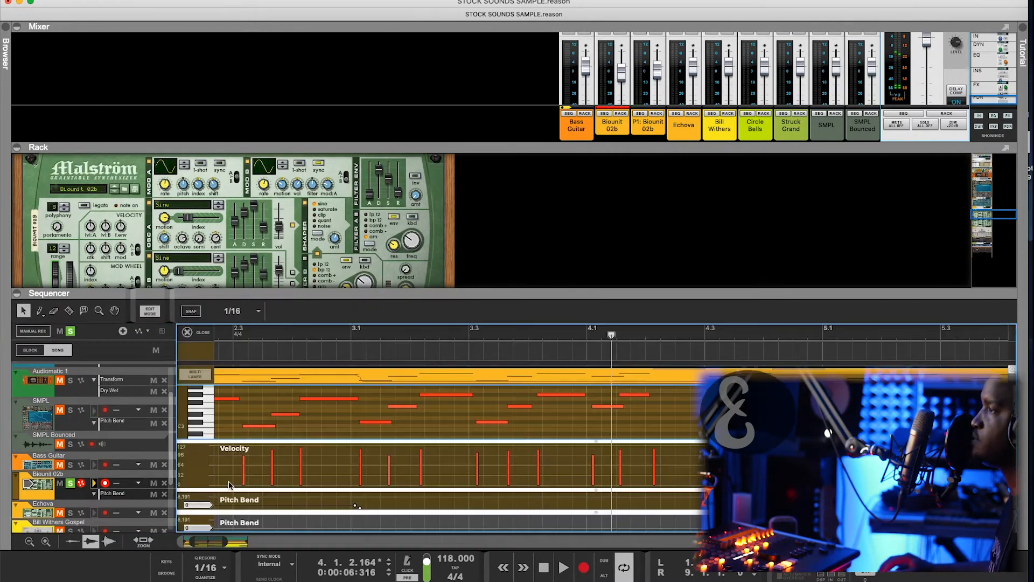
pyautogui.moveTo(448, 290); pyautogui.dragTo(460, 105)
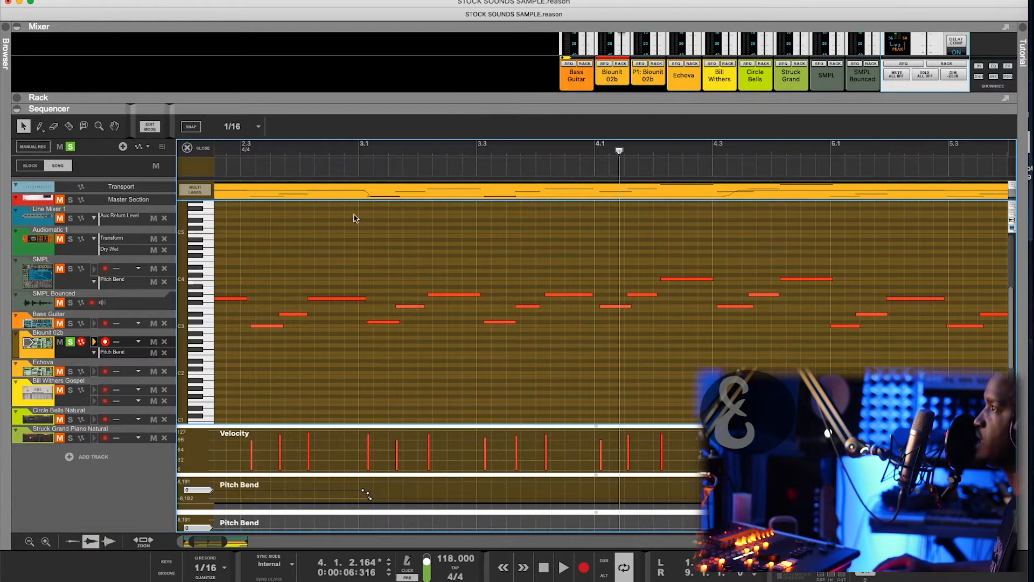
pyautogui.scroll(-4, 340, 235)
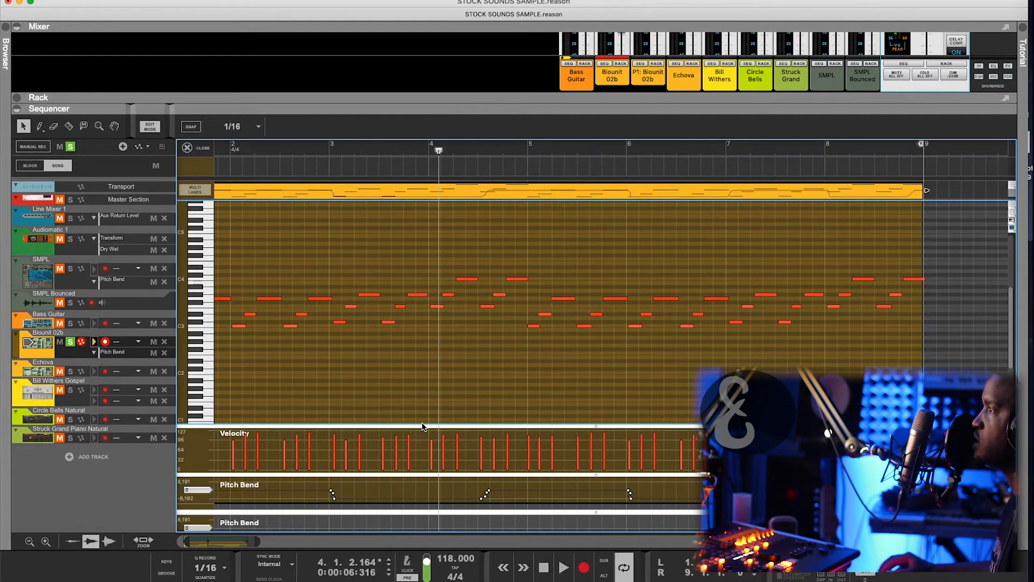
pyautogui.moveTo(423, 427); pyautogui.dragTo(425, 382)
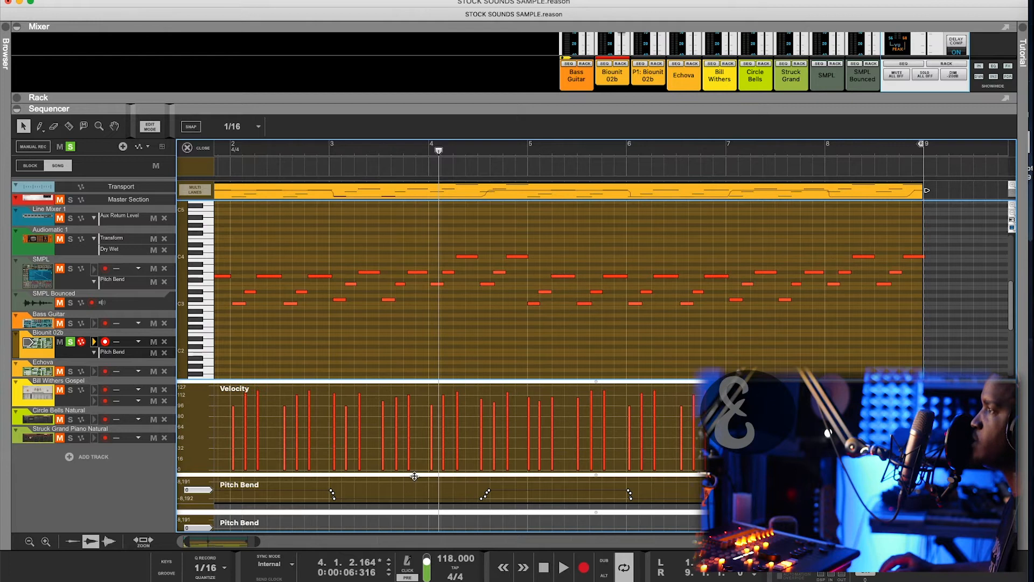
pyautogui.moveTo(414, 476); pyautogui.dragTo(410, 424)
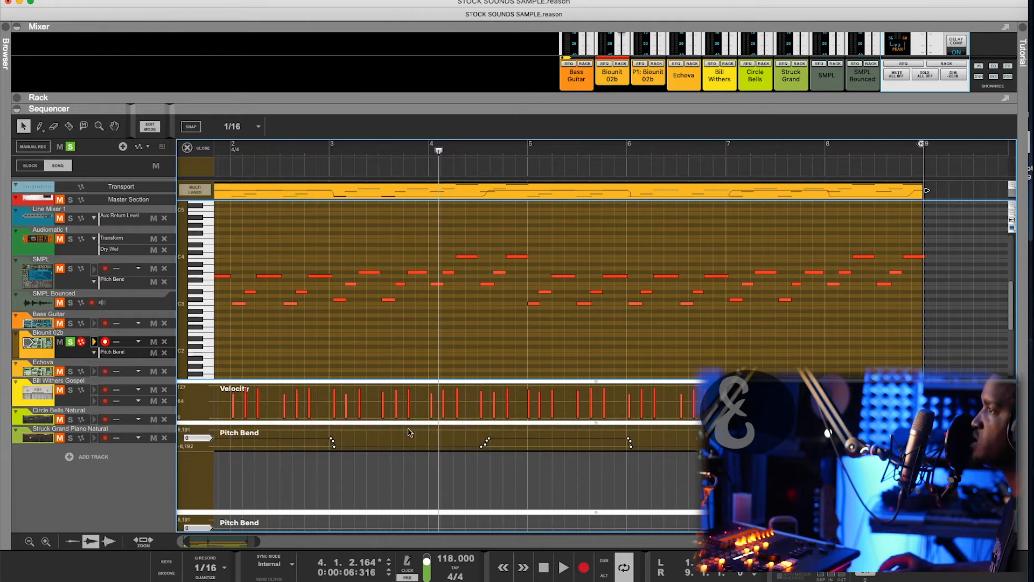
# - Show the Malström device in the rack while keeping the sequencer larger than the rack
pyautogui.click(58, 352)
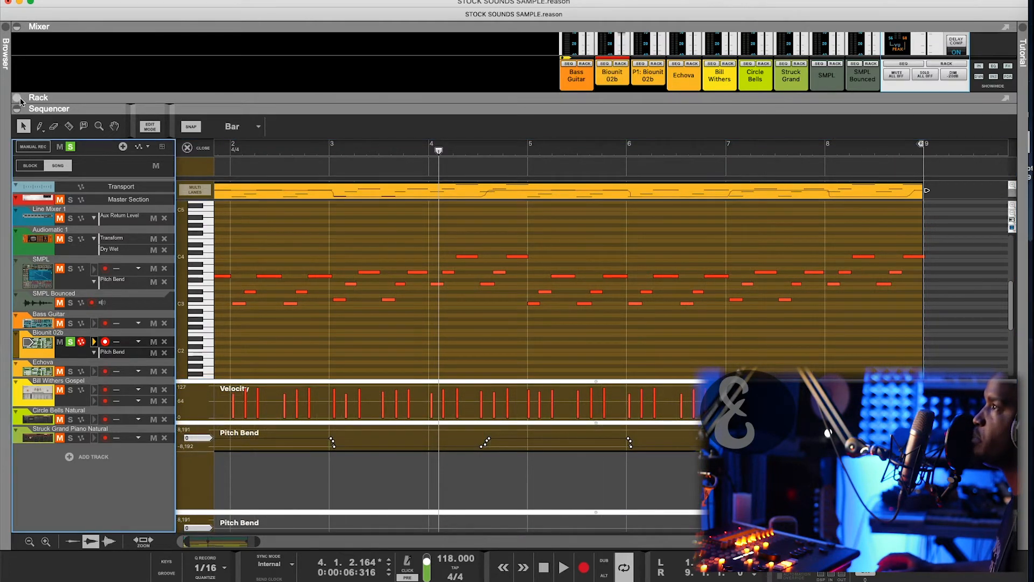
pyautogui.click(18, 98)
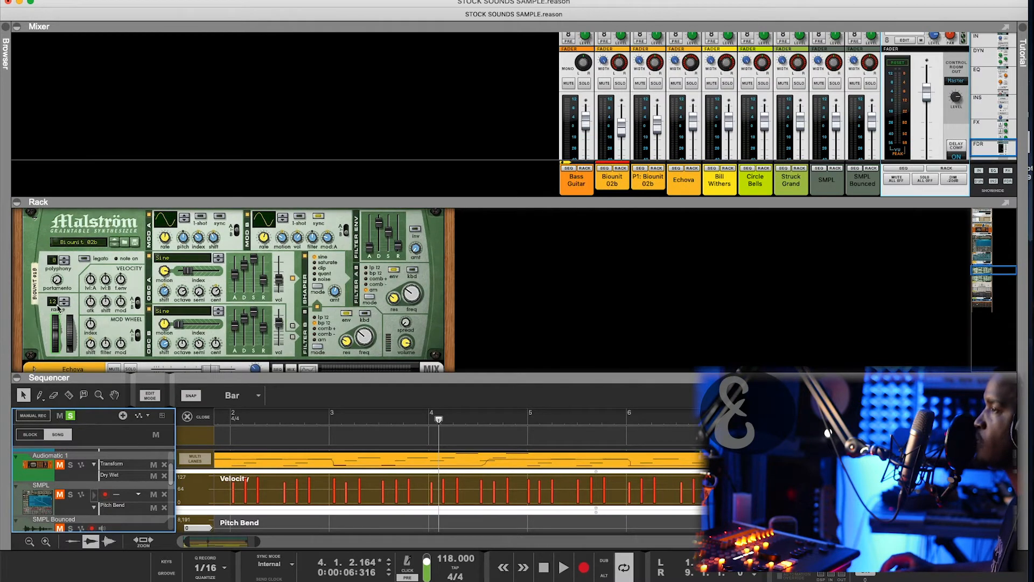
pyautogui.moveTo(384, 370); pyautogui.dragTo(406, 231)
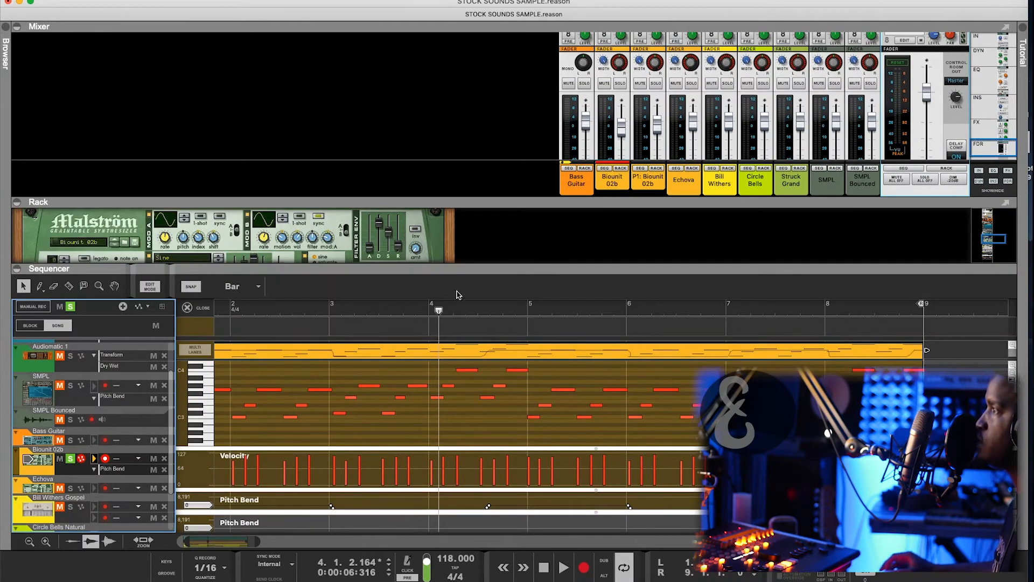
pyautogui.hscroll(-3, 340, 337)
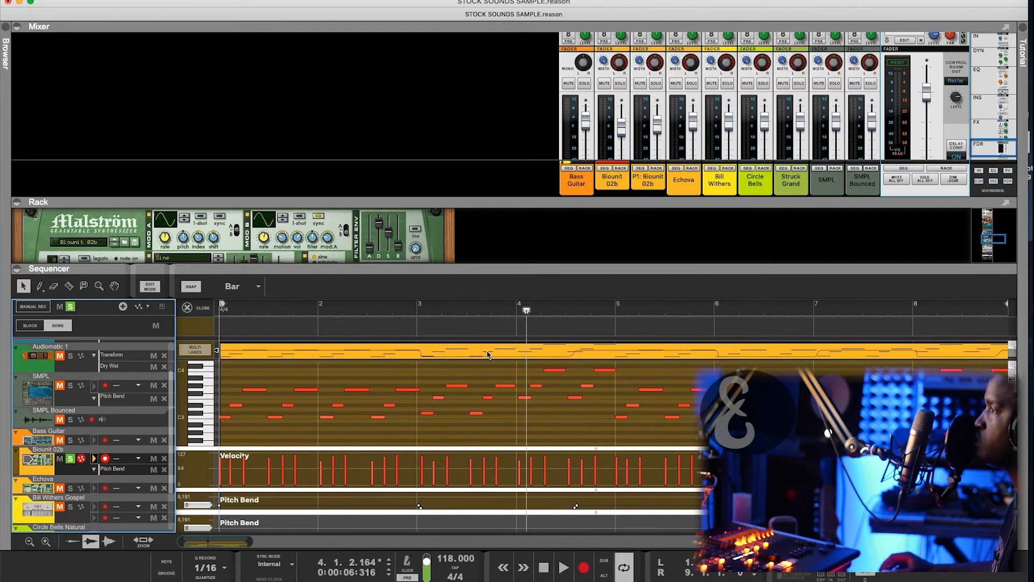
# - Play the Biounit 02b part from the clip start, stop, and set the song position to bar 5
pyautogui.press('Home')
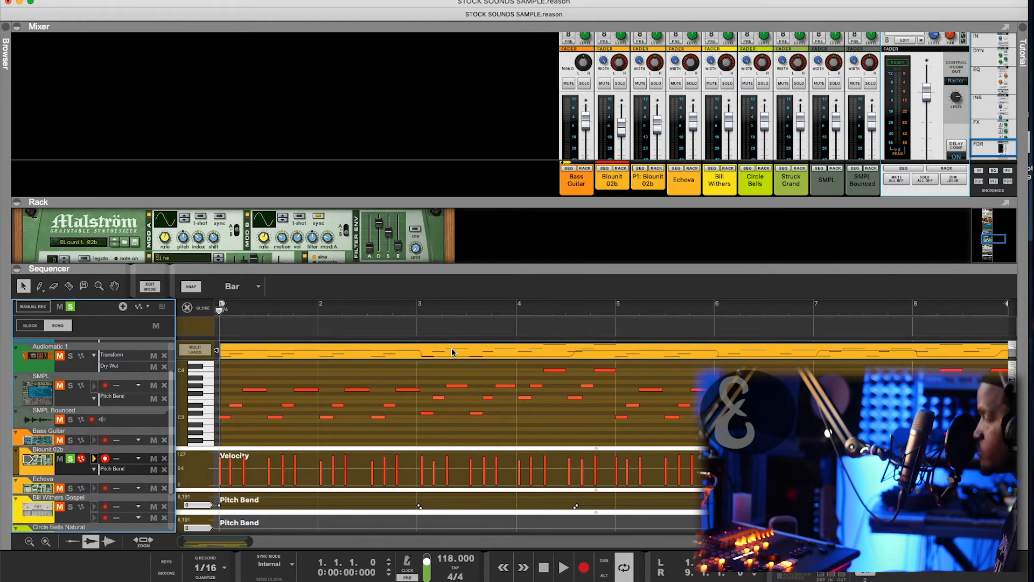
pyautogui.press('space')
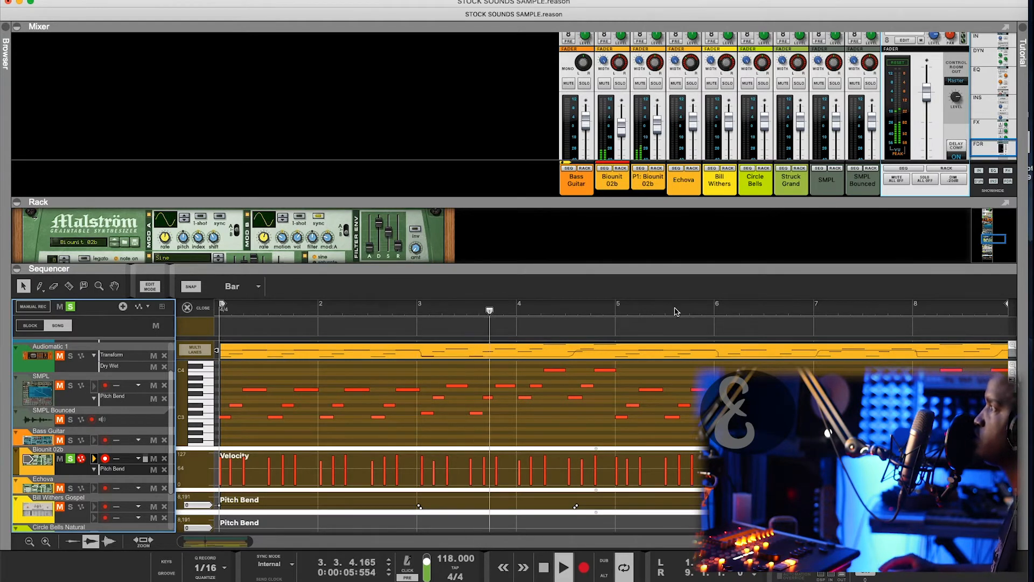
pyautogui.press('space')
pyautogui.scroll(-5, 648, 299)
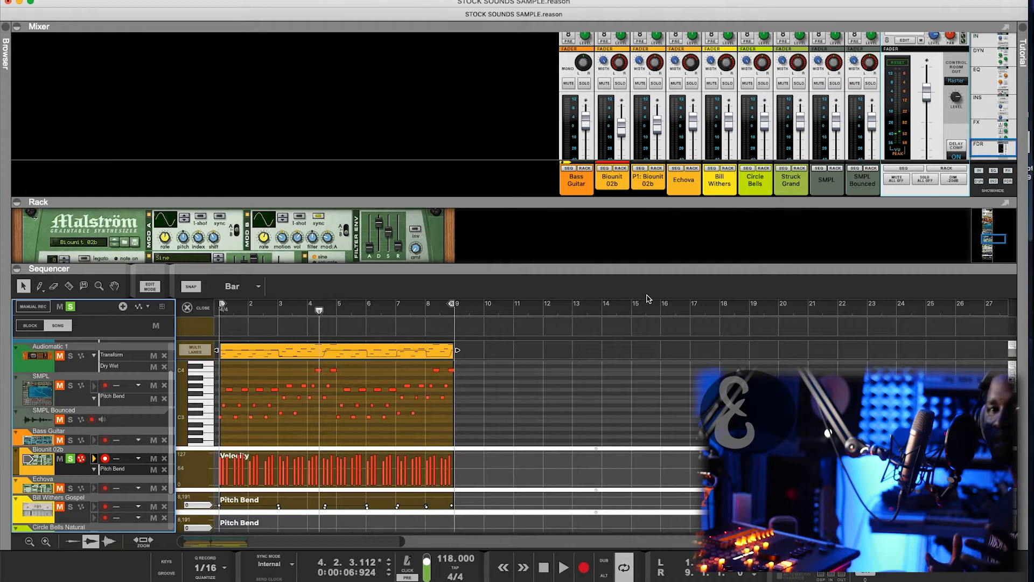
pyautogui.click(358, 323)
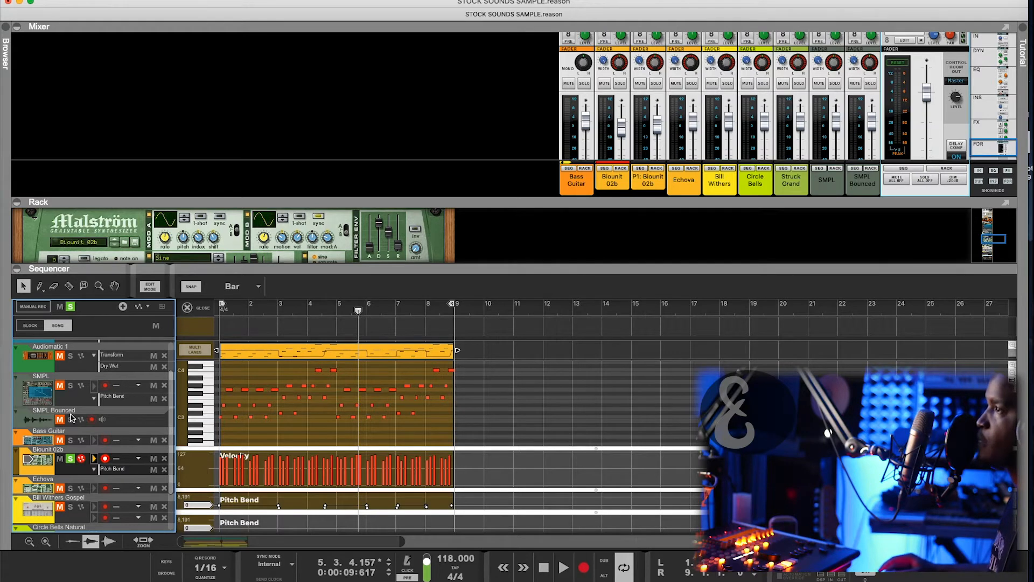
pyautogui.scroll(-3, 78, 404)
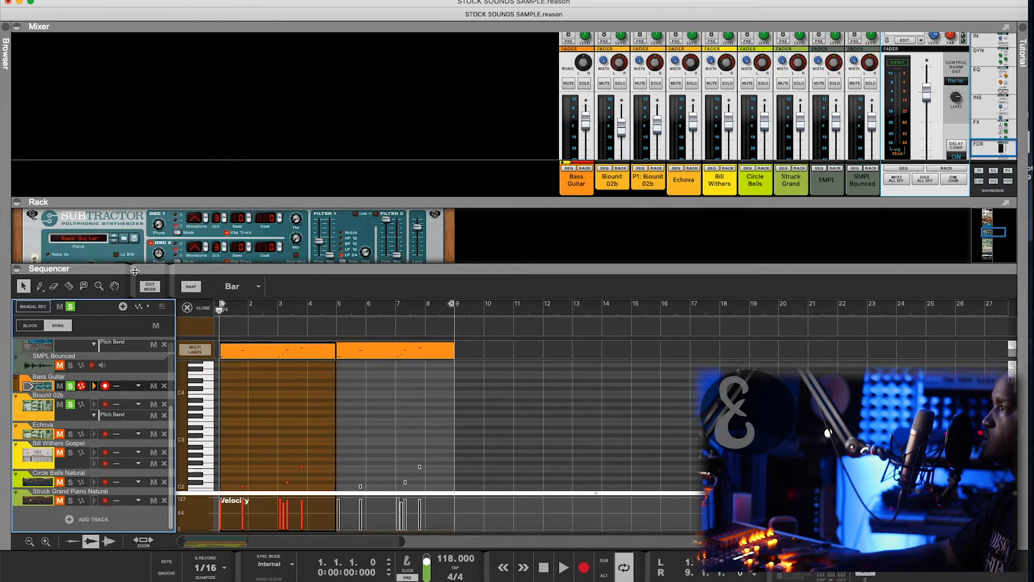
# - Play the bass part with the Subtractor shown in the rack, then select the Echova track
pyautogui.press('space')
pyautogui.moveTo(134, 271); pyautogui.dragTo(150, 339)
pyautogui.scroll(4, 196, 273)
pyautogui.scroll(-3, 196, 273)
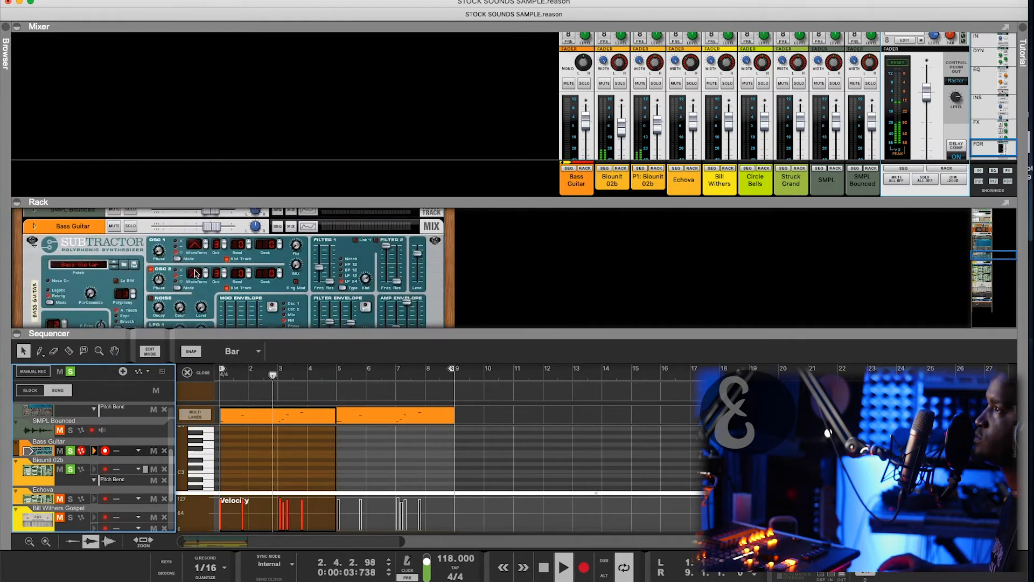
pyautogui.moveTo(300, 202); pyautogui.dragTo(300, 178)
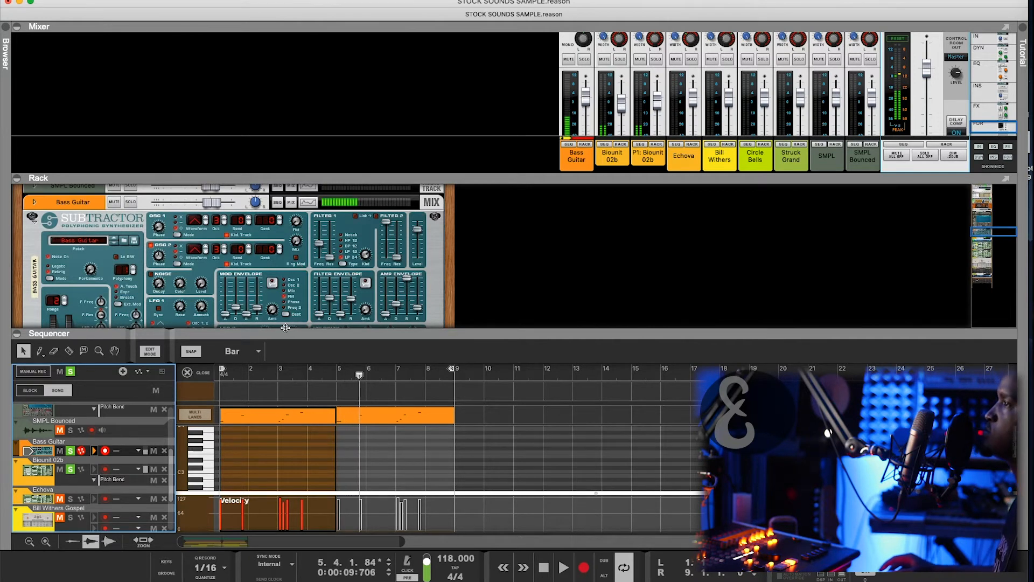
pyautogui.moveTo(287, 329); pyautogui.dragTo(287, 262)
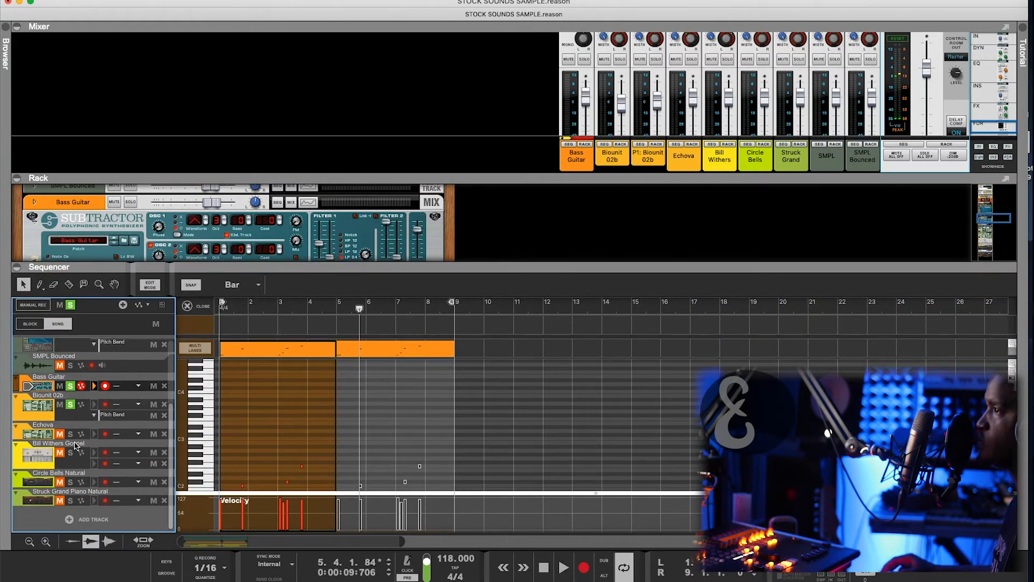
pyautogui.click(30, 437)
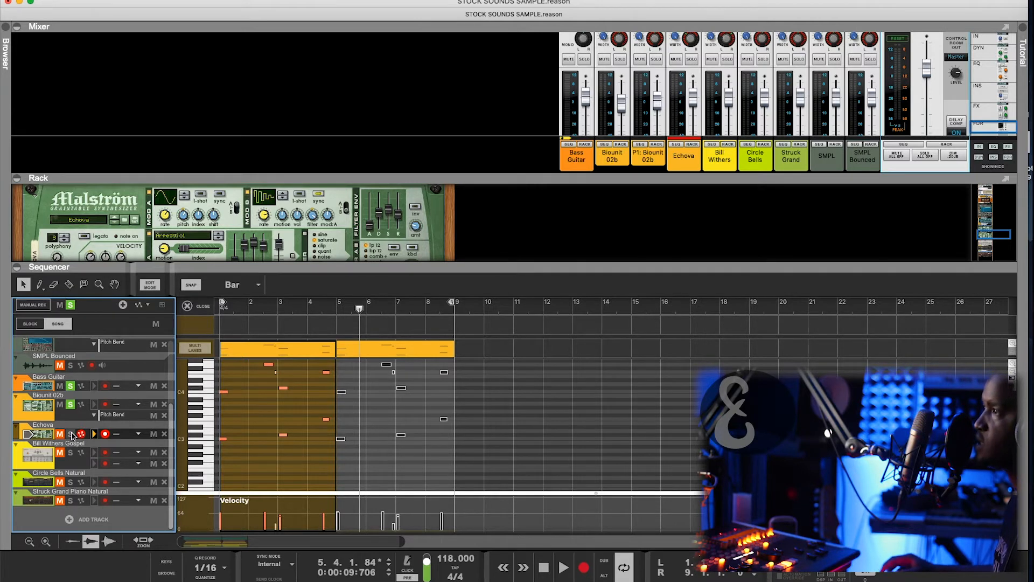
# - Close the note editor, solo Echova, and focus its channel in the mixer
pyautogui.click(201, 308)
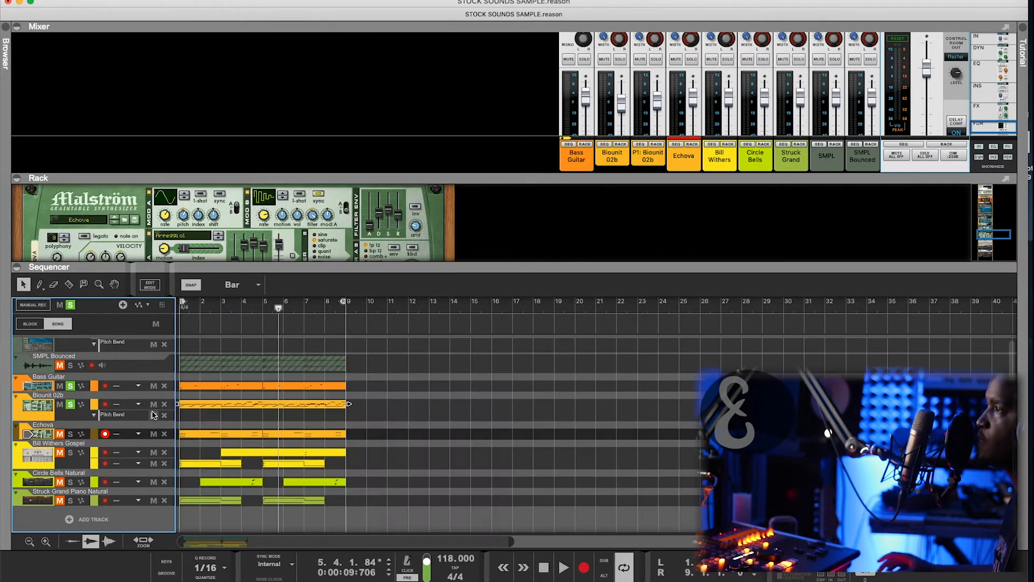
pyautogui.click(70, 433)
pyautogui.click(31, 435)
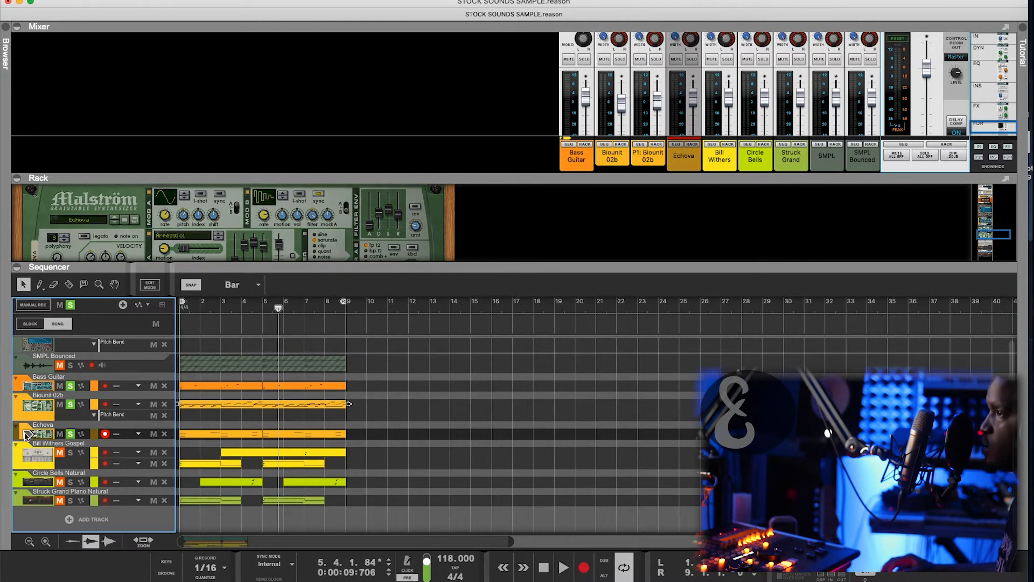
pyautogui.click(694, 44)
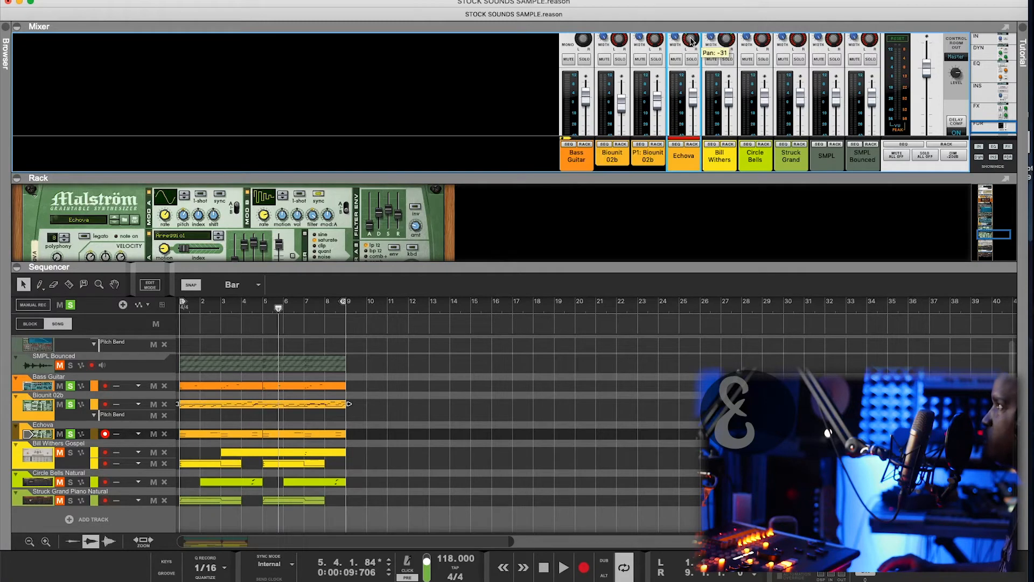
# - Play the song from the start, then clear the Biounit 02b and Bass Guitar solos
pyautogui.press('Home')
pyautogui.press('space')
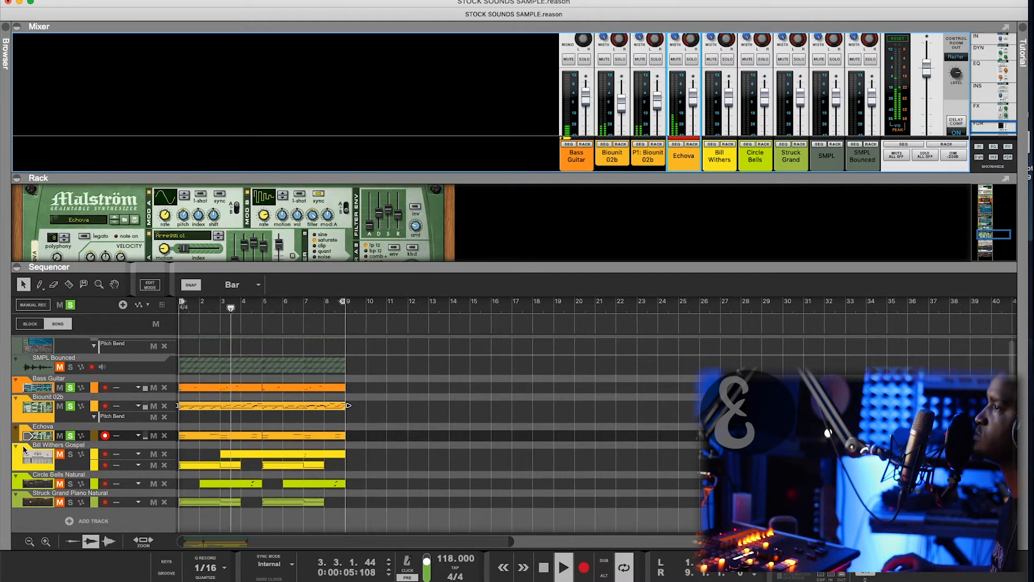
pyautogui.press('space')
pyautogui.click(71, 406)
pyautogui.click(70, 388)
pyautogui.click(81, 388)
# - Restart playback and solo the Bass Guitar track
pyautogui.press('space')
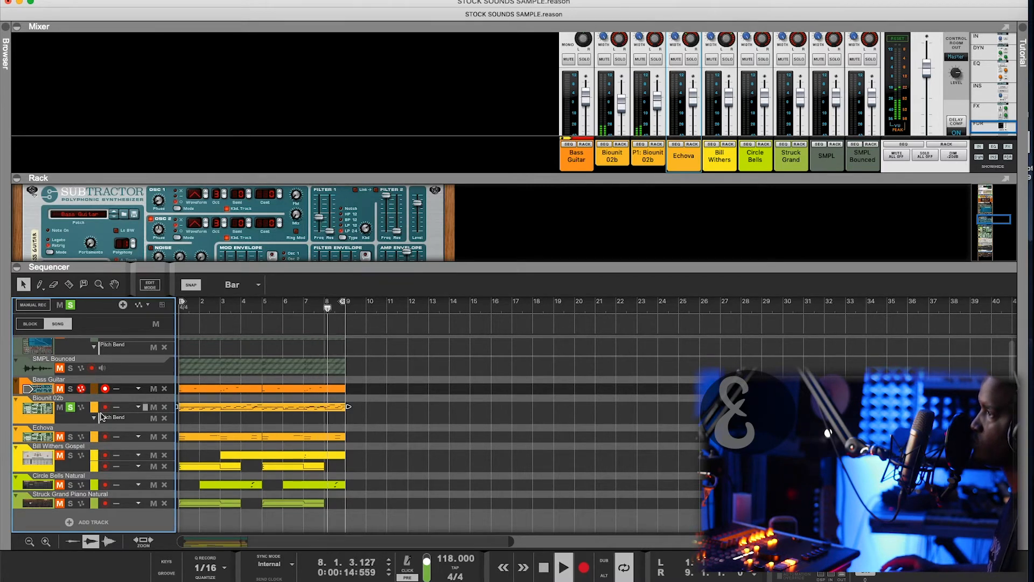
pyautogui.press('space')
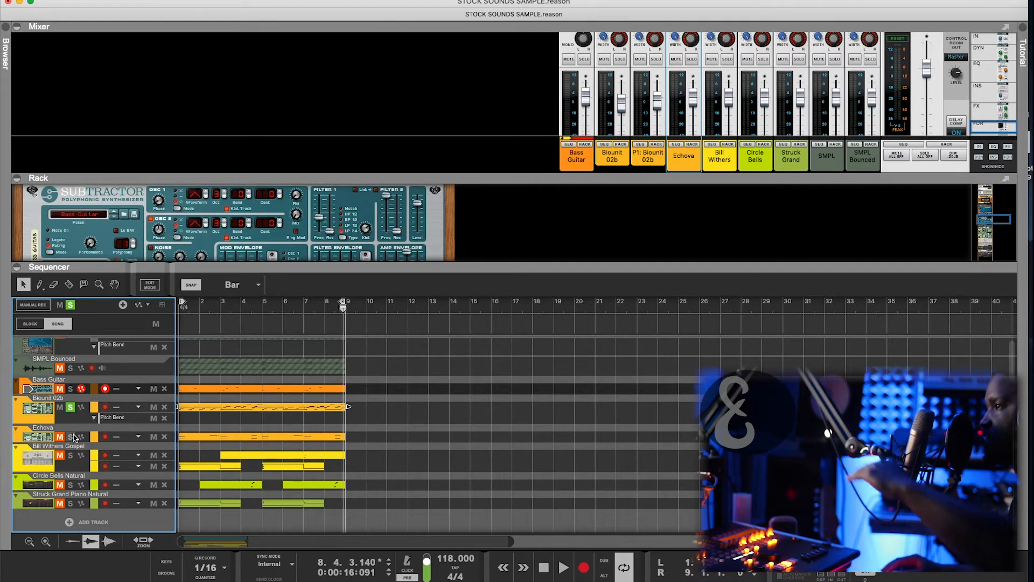
pyautogui.press('space')
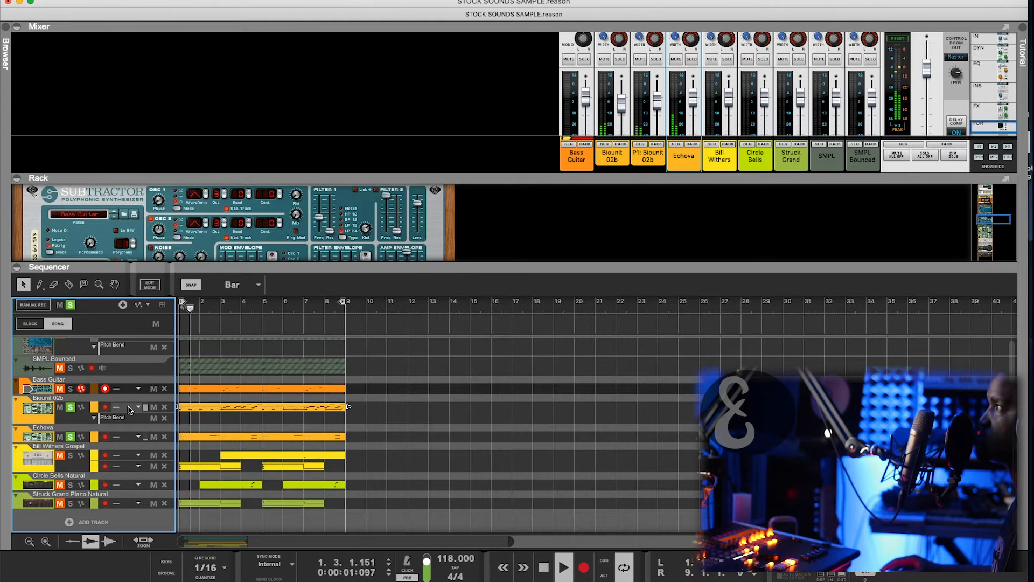
pyautogui.click(70, 389)
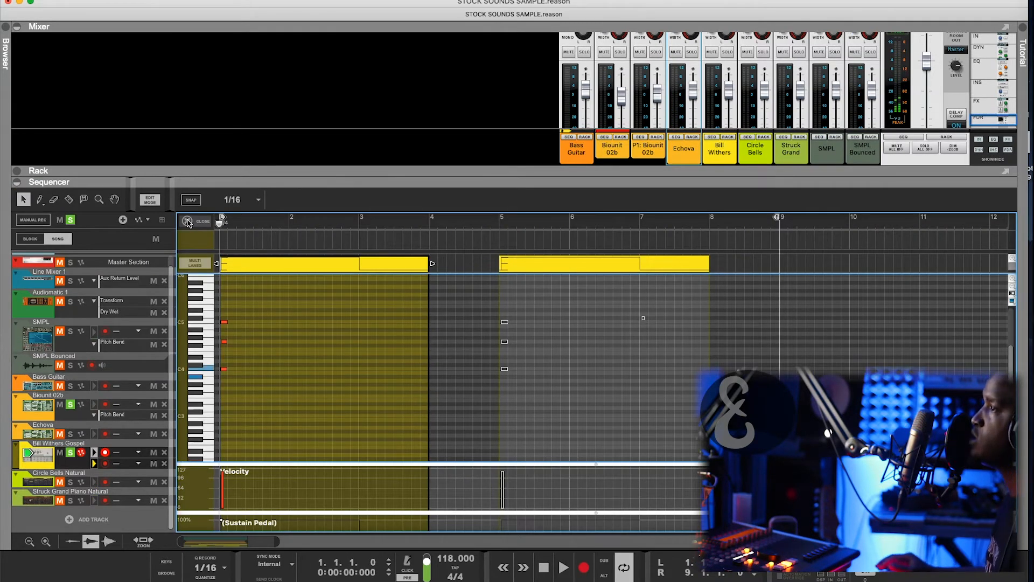
# - Inspect the G4 notes in the first Bill Withers Gospel clip, then return to the arrangement
pyautogui.click(210, 369)
pyautogui.click(200, 342)
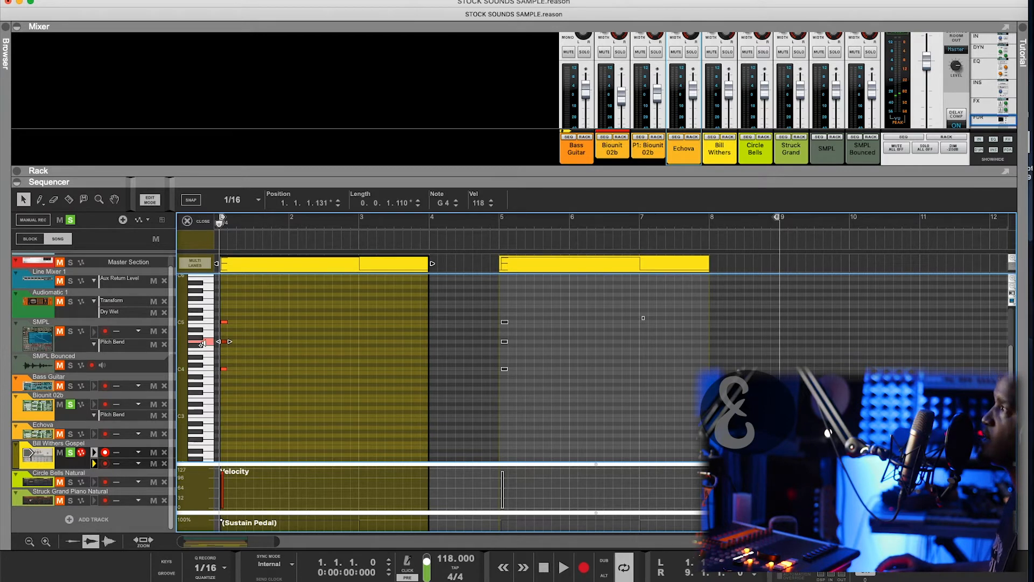
pyautogui.click(203, 221)
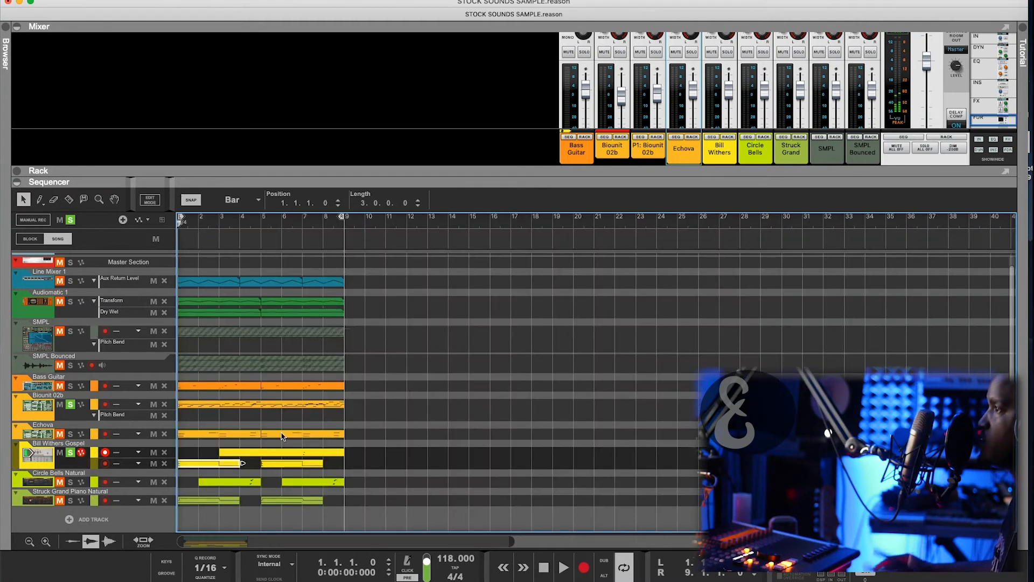
# - Open the bar 3–9 Bill Withers Gospel clip, check the C5, C#6 and C#5 notes' velocities, and close the editor
pyautogui.doubleClick(294, 452)
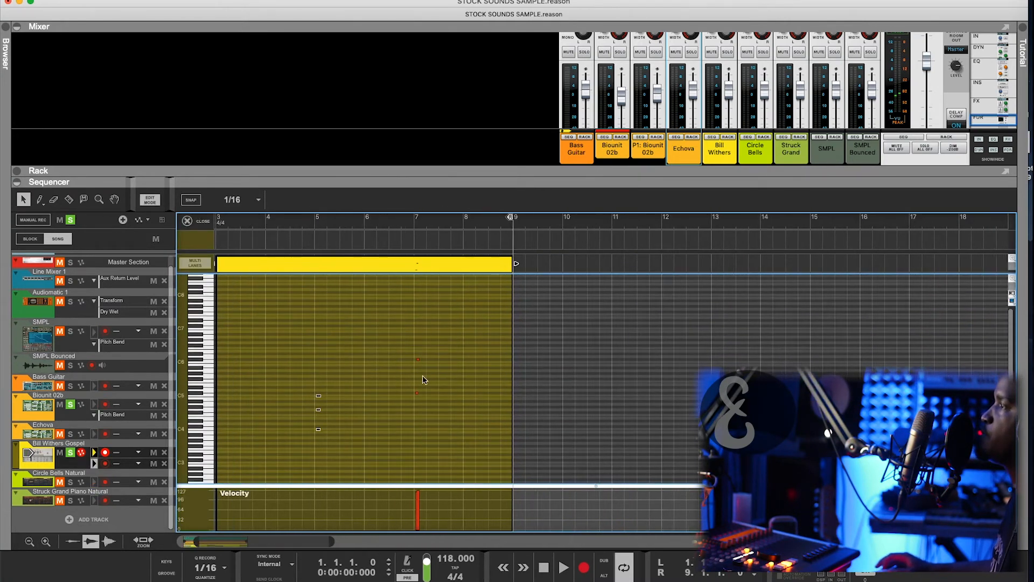
pyautogui.moveTo(393, 409); pyautogui.dragTo(344, 424)
pyautogui.moveTo(451, 323); pyautogui.dragTo(345, 369)
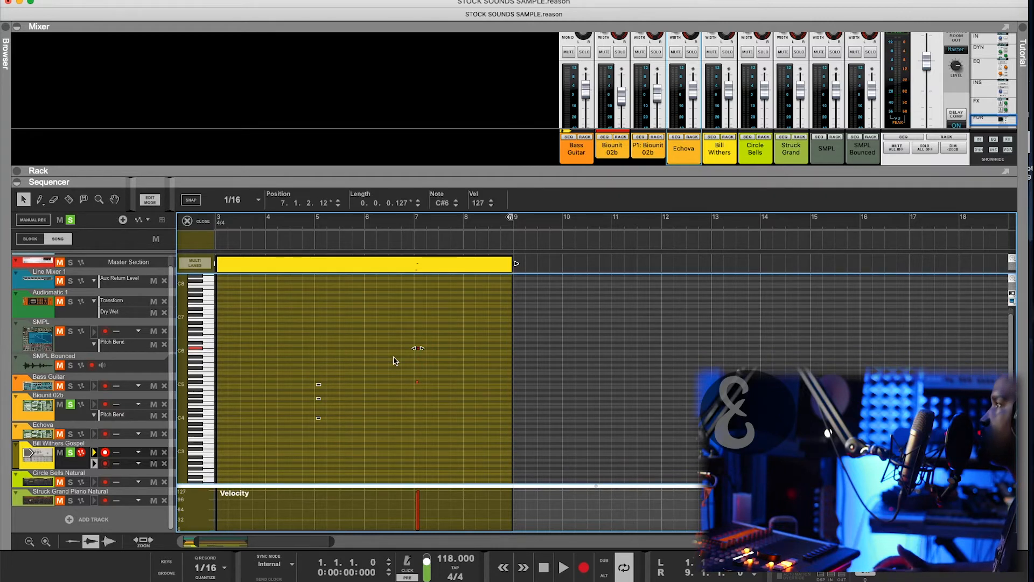
pyautogui.moveTo(437, 374); pyautogui.dragTo(374, 406)
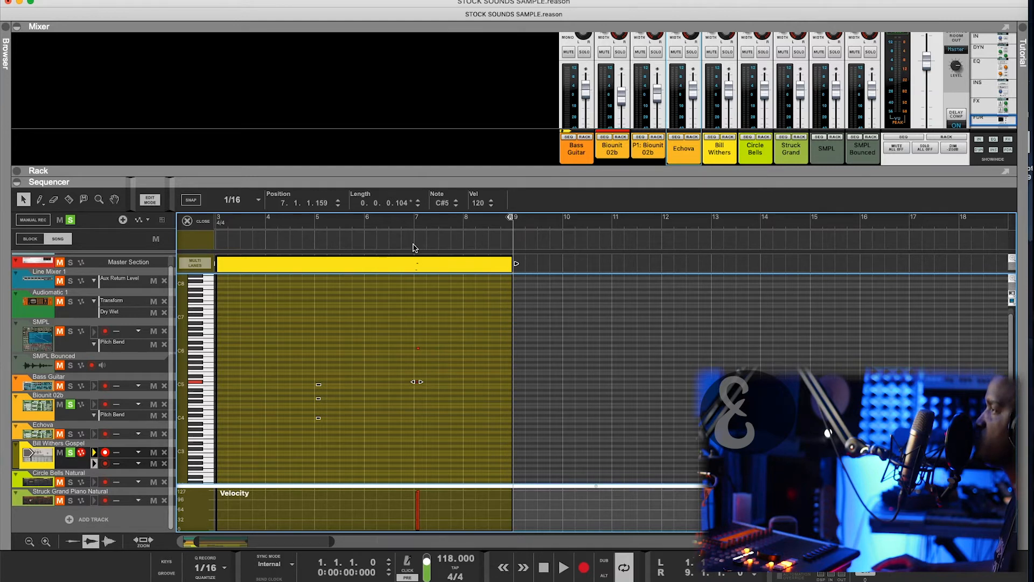
pyautogui.click(198, 223)
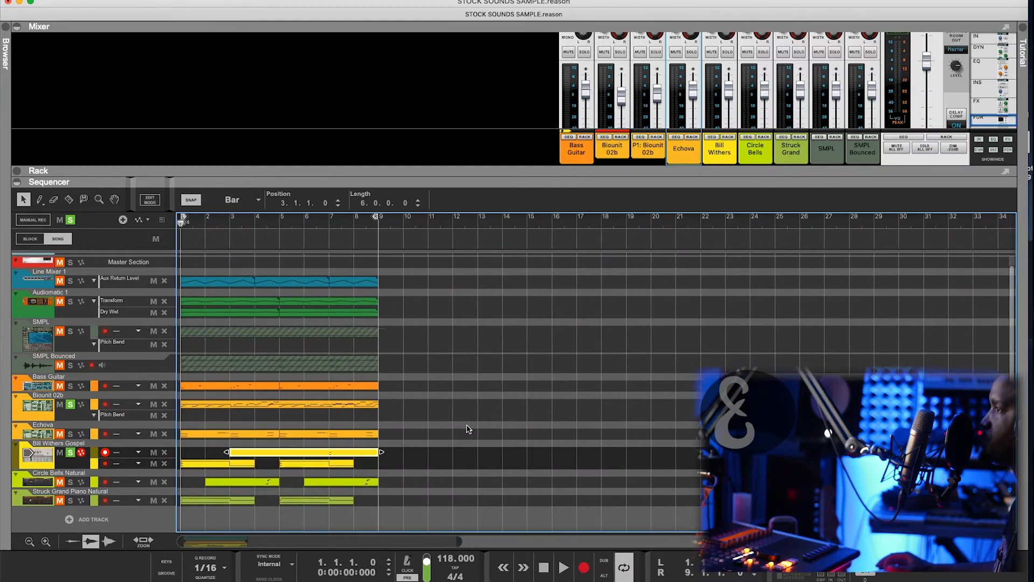
# - Play the song briefly, solo Echova, and select the SMPL Bounced track
pyautogui.press('space')
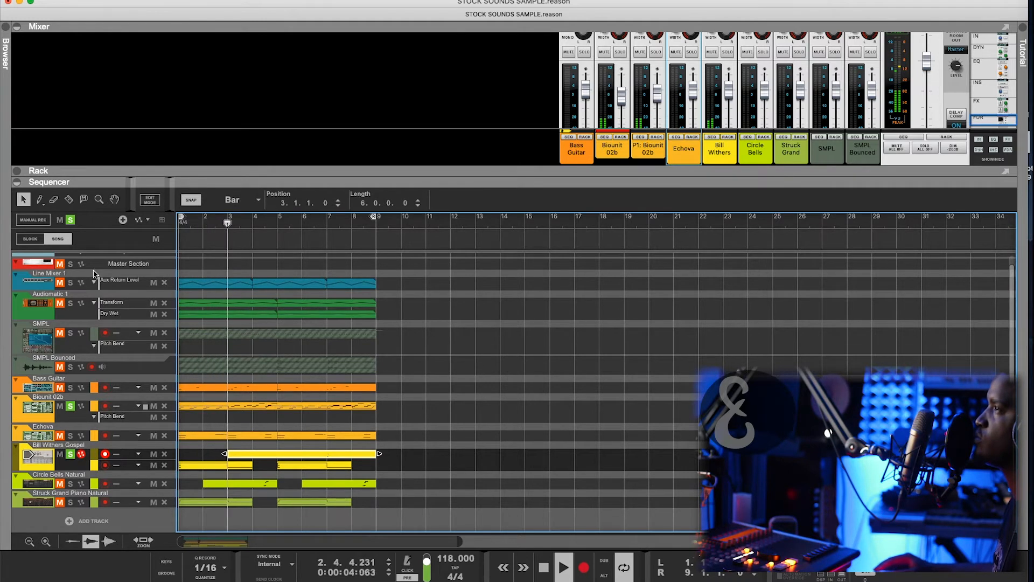
pyautogui.press('space')
pyautogui.click(70, 435)
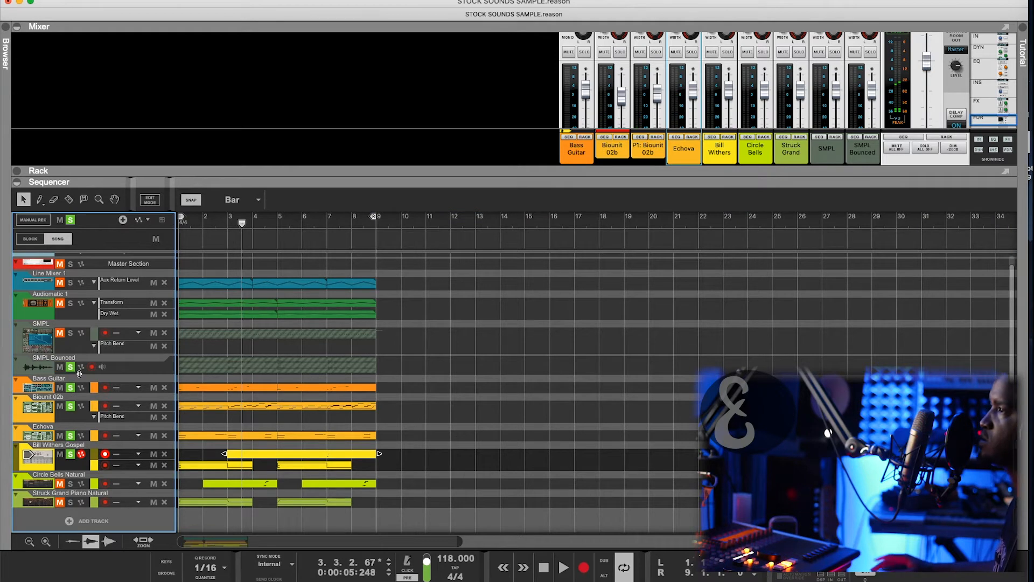
pyautogui.click(79, 374)
# - Replay from the start with Bill Withers Gospel selected, zoom the timeline, and bring up its mixer channel's pan controls
pyautogui.hotkey('shift', 'Return')
pyautogui.press('space')
pyautogui.click(81, 477)
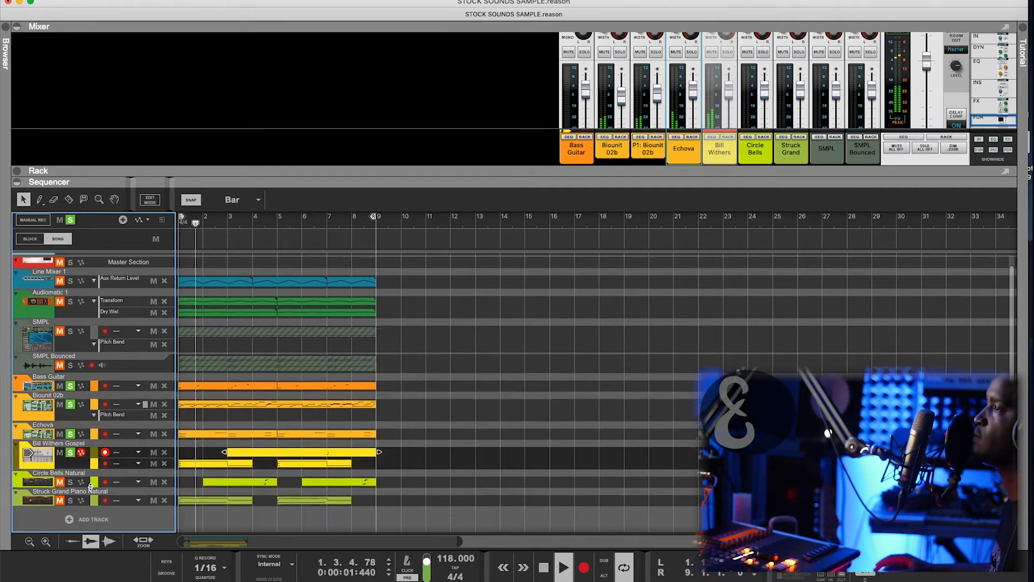
pyautogui.press('h')
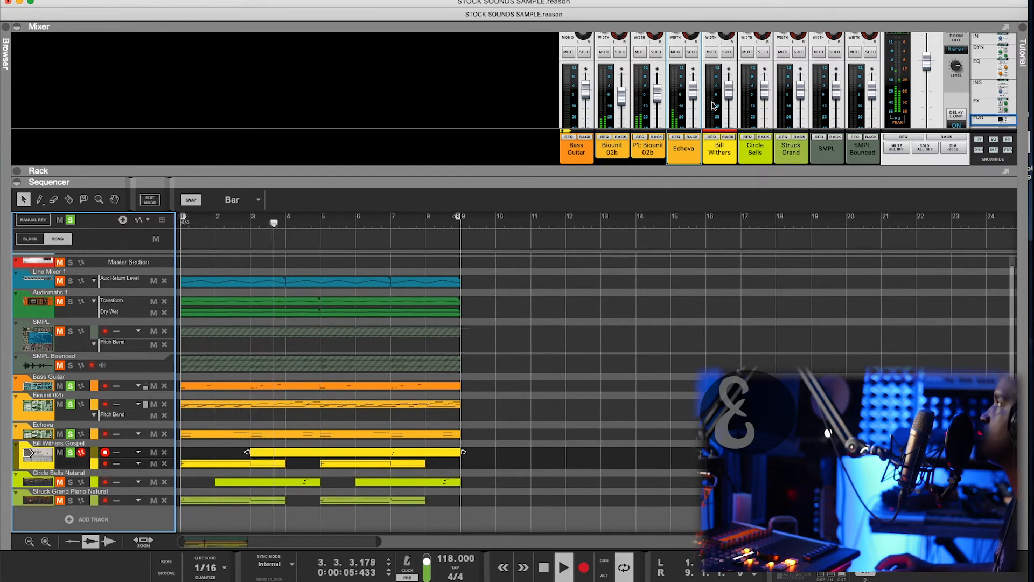
pyautogui.scroll(3, 712, 118)
pyautogui.press('space')
pyautogui.click(712, 126)
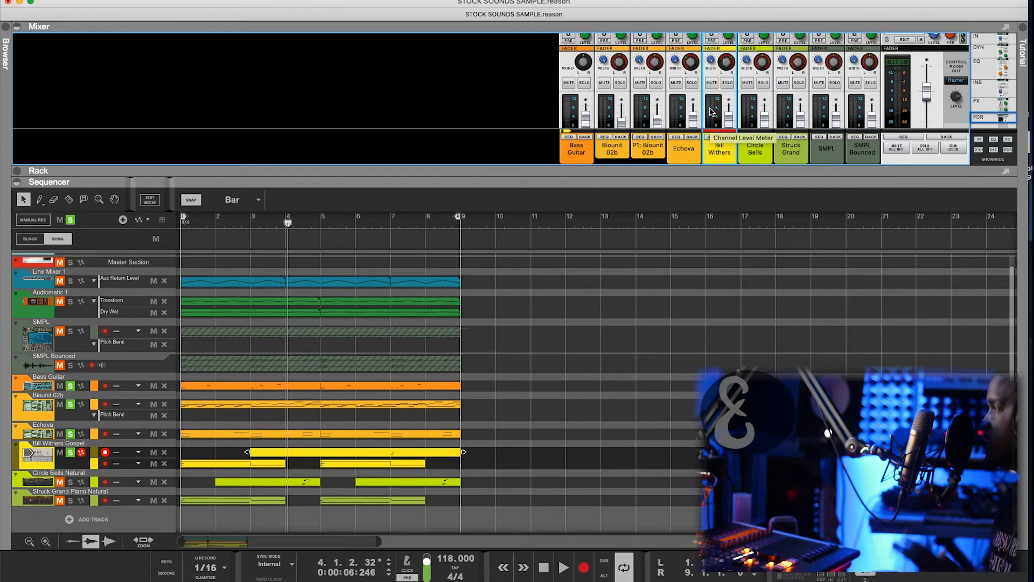
# - Select the Echova mixer channel and check its pan value
pyautogui.click(685, 152)
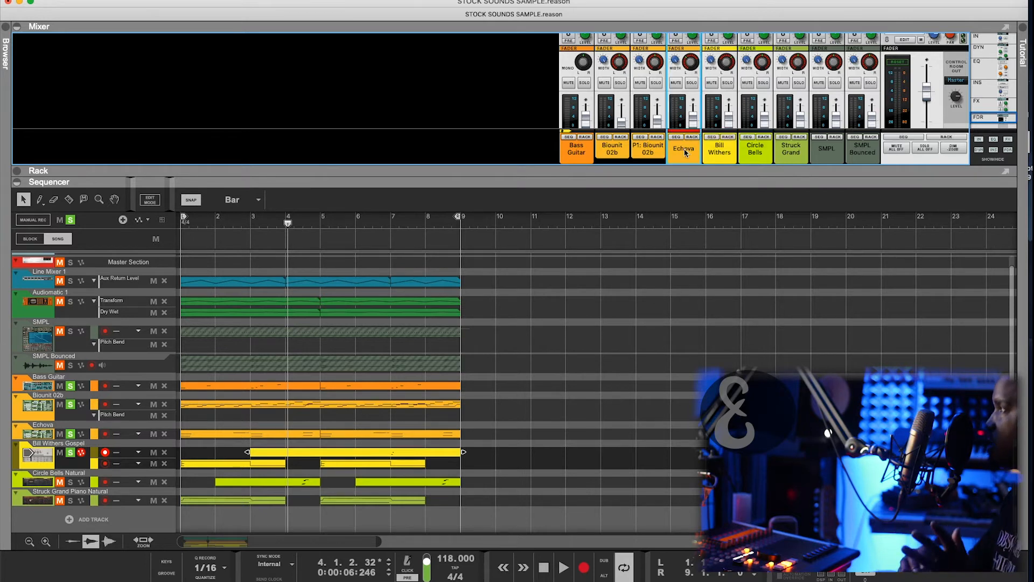
pyautogui.moveTo(695, 63)
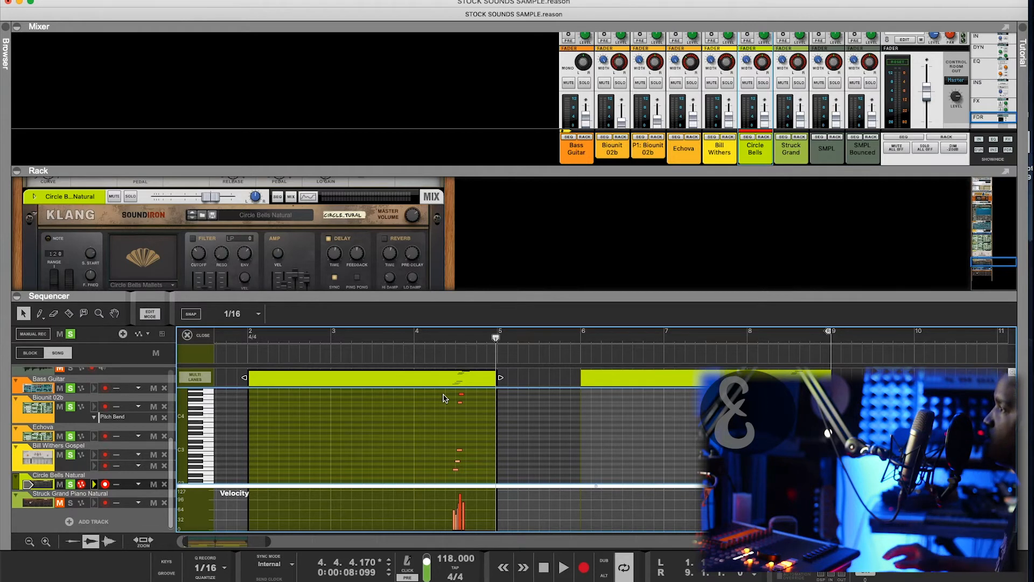
# - Take Bill Withers Gospel out of solo and solo the Circle Bells mixer channel
pyautogui.scroll(-1, 444, 398)
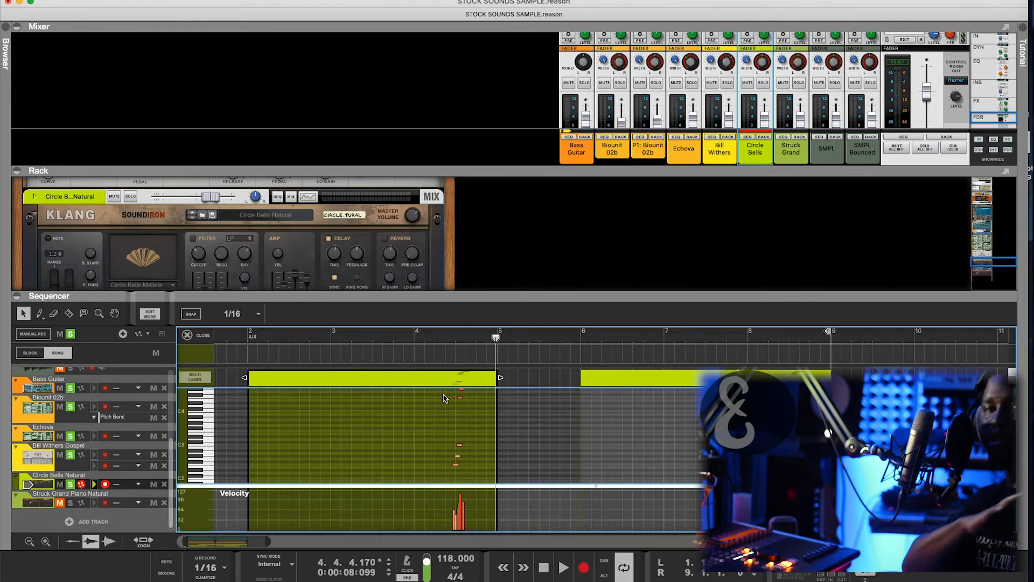
pyautogui.scroll(-4, 444, 399)
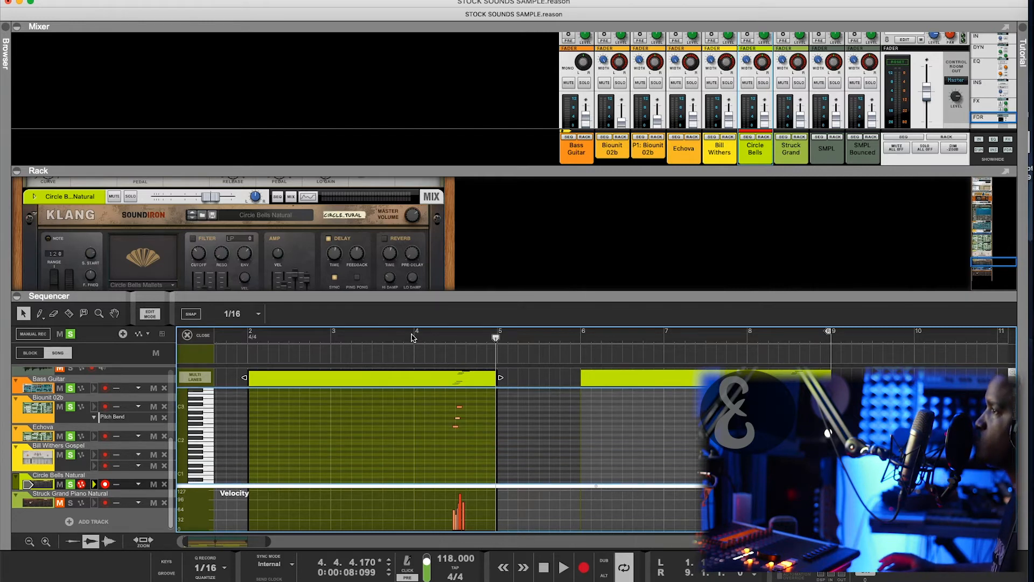
pyautogui.click(70, 455)
pyautogui.press('super+1')
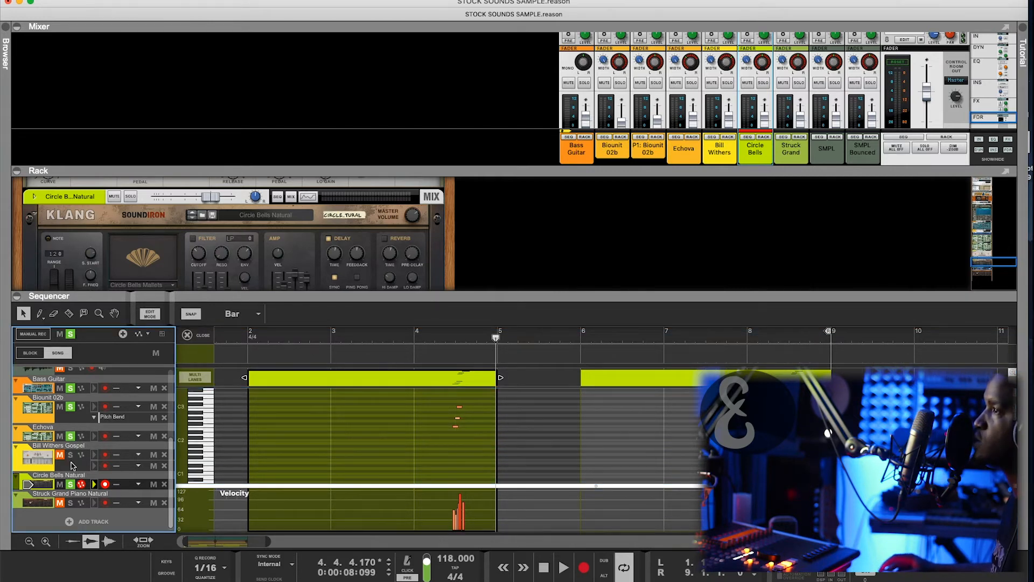
pyautogui.scroll(-1, 769, 211)
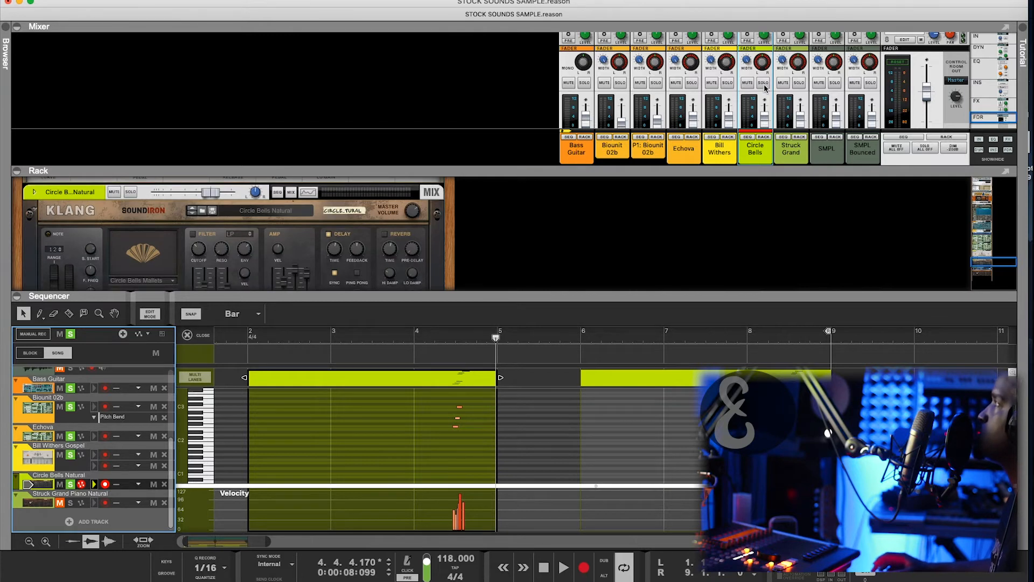
pyautogui.click(764, 84)
# - Play Circle Bells from bar 4, then close the note editor
pyautogui.click(435, 335)
pyautogui.press('space')
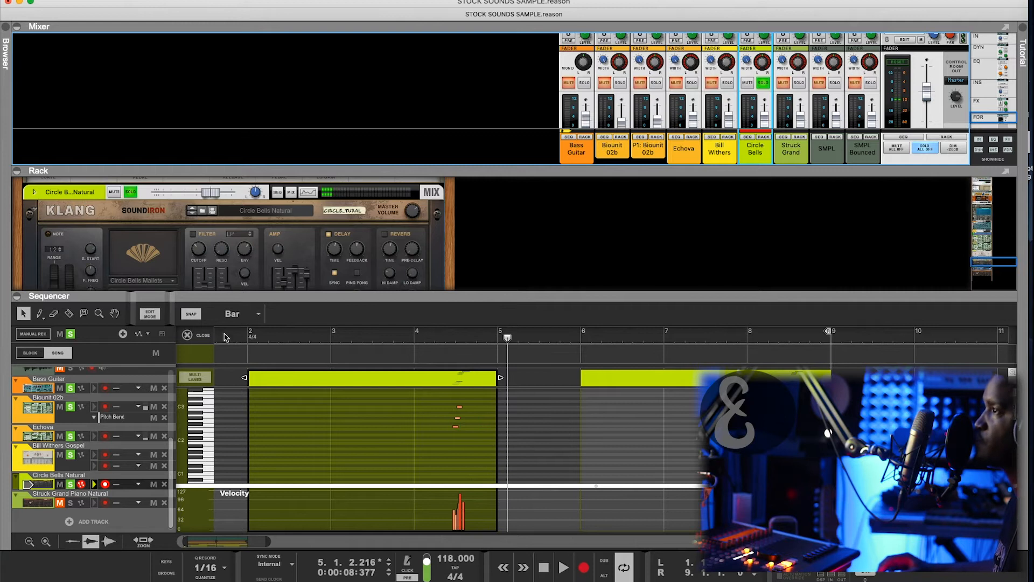
pyautogui.click(189, 335)
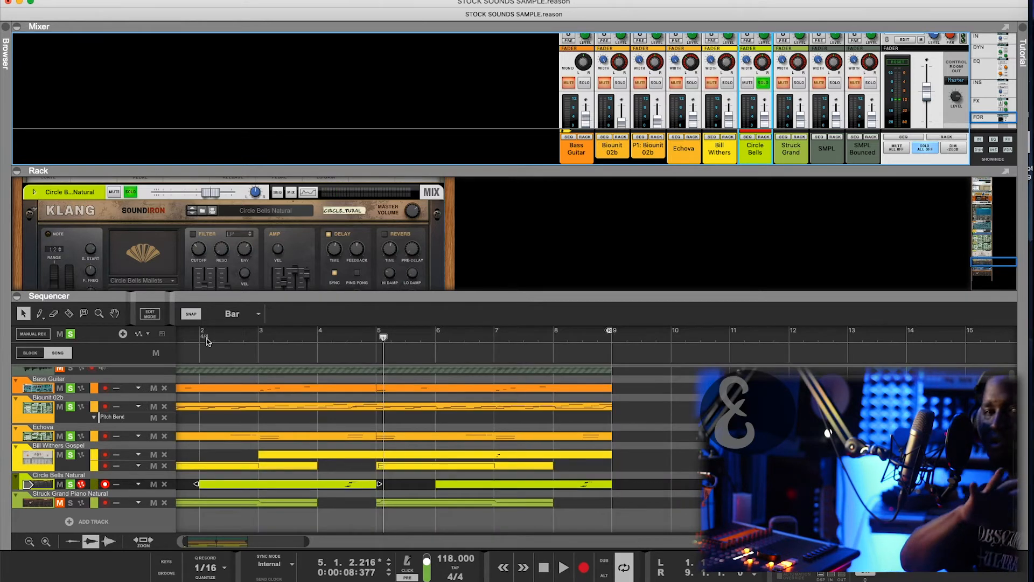
# - Select the Struck Grand Piano track and solo its mixer channel, unsoloing Circle Bells
pyautogui.scroll(-1, 67, 474)
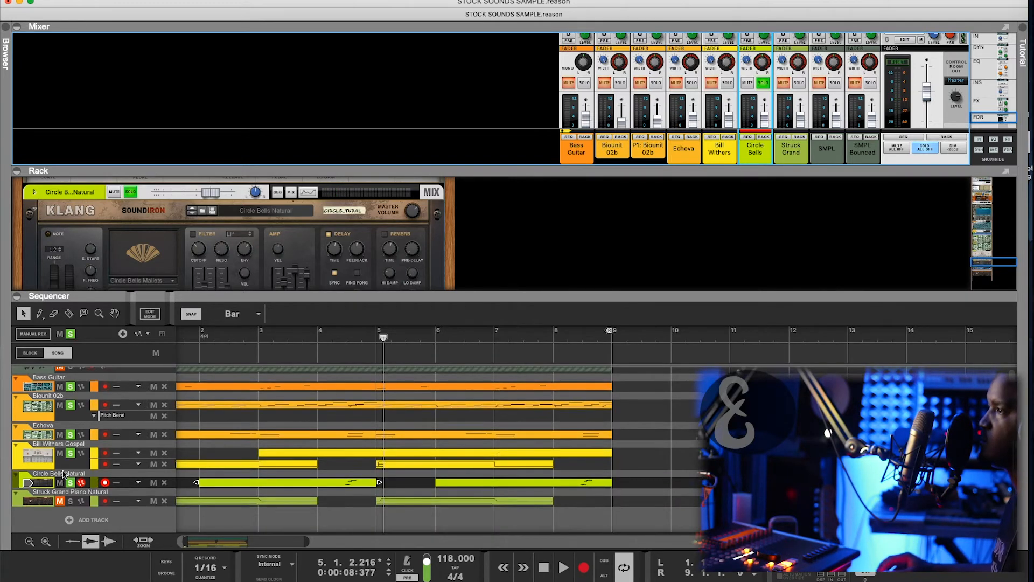
pyautogui.click(70, 502)
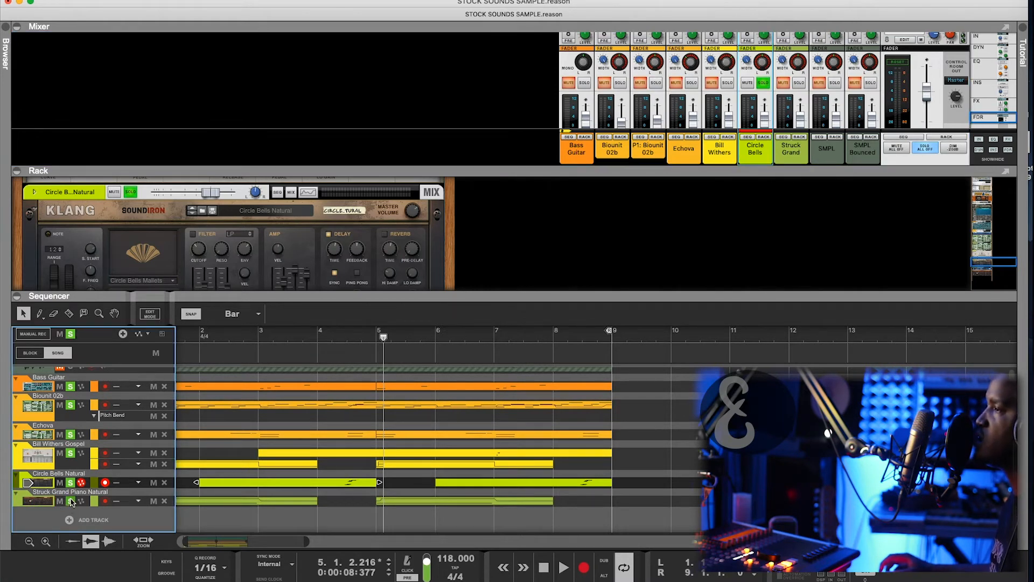
pyautogui.scroll(-1, 68, 486)
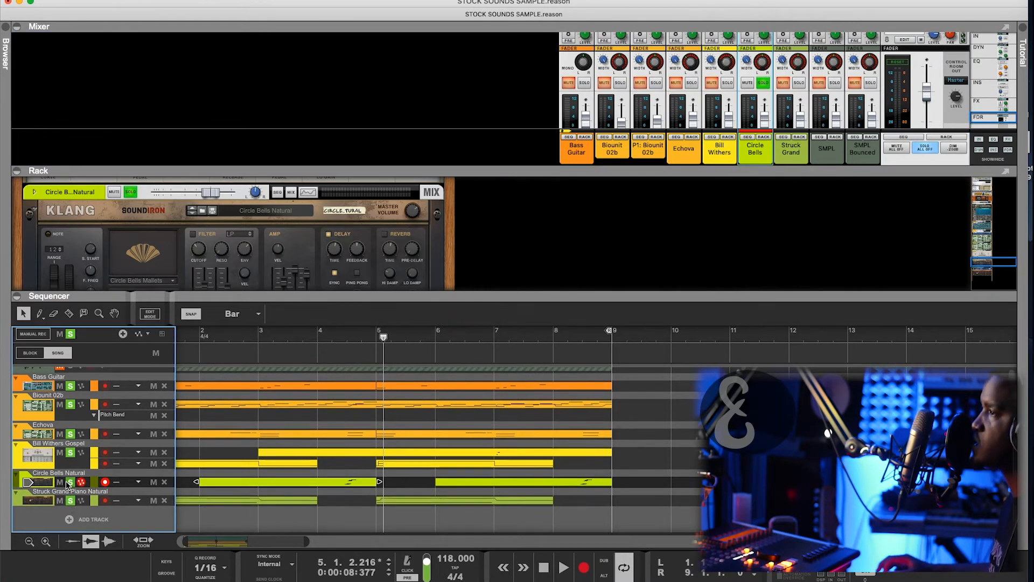
pyautogui.click(29, 501)
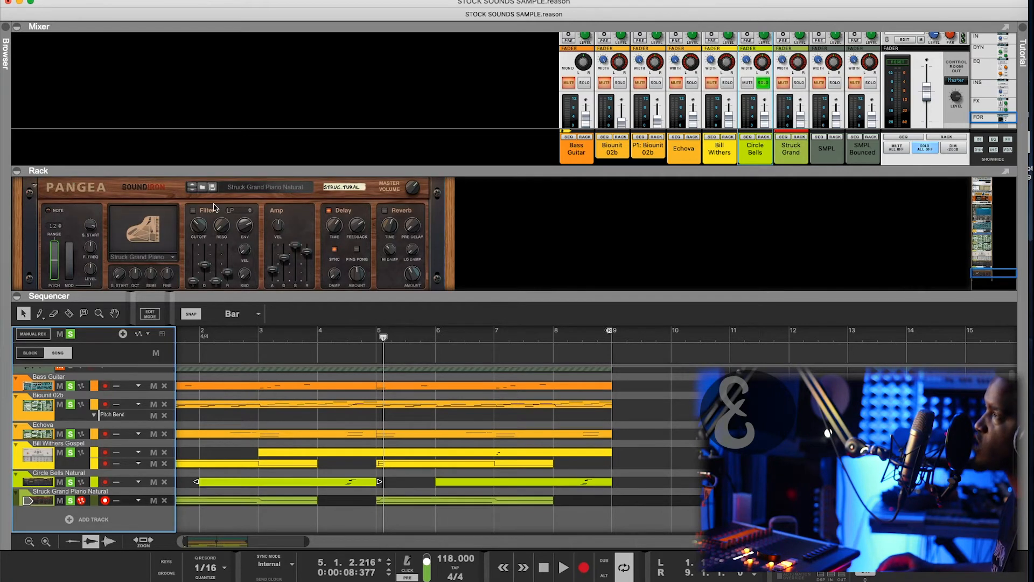
pyautogui.click(796, 85)
pyautogui.click(761, 84)
# - Play the soloed piano from the start and inspect Pangea's Amp Attack setting
pyautogui.hotkey('shift', 'Return')
pyautogui.hotkey('shift', 'Return')
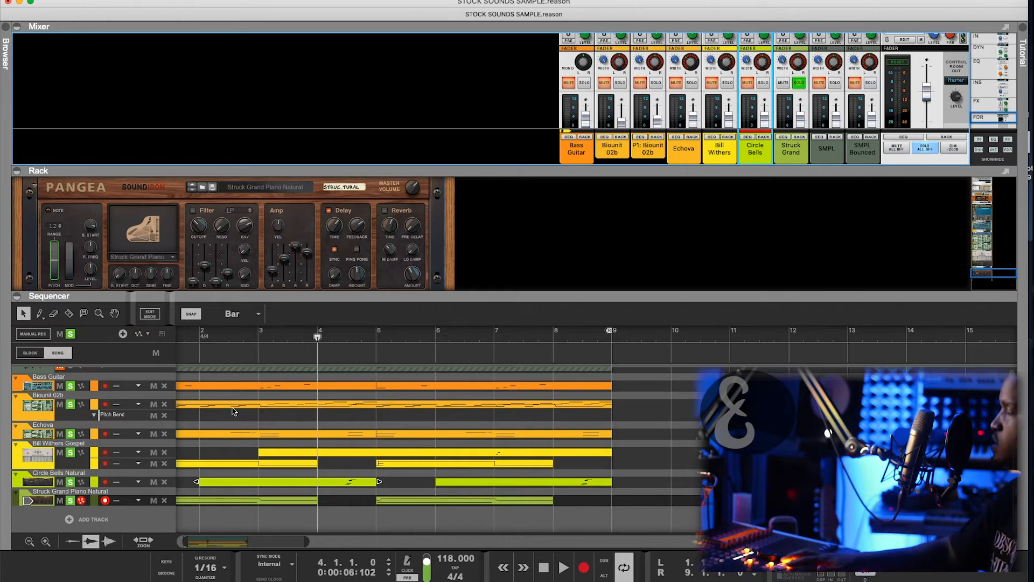
pyautogui.press('space')
pyautogui.press('space')
pyautogui.press('space')
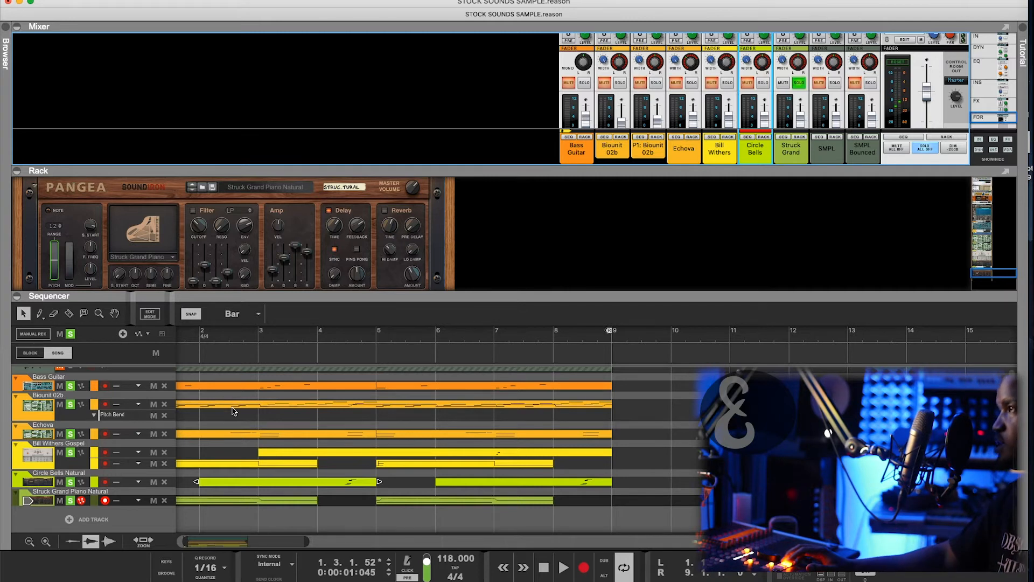
pyautogui.click(270, 272)
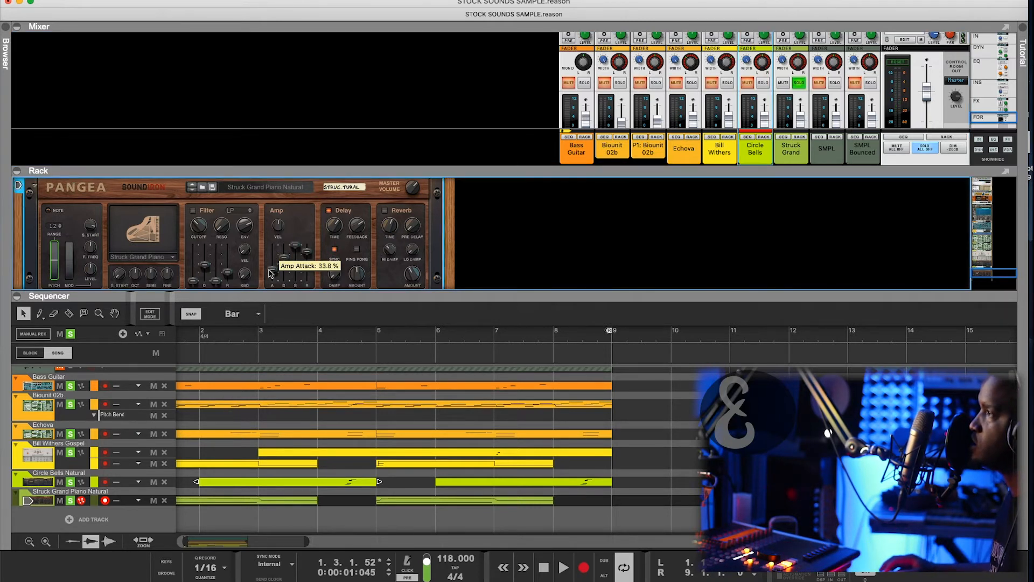
pyautogui.hscroll(-2, 249, 301)
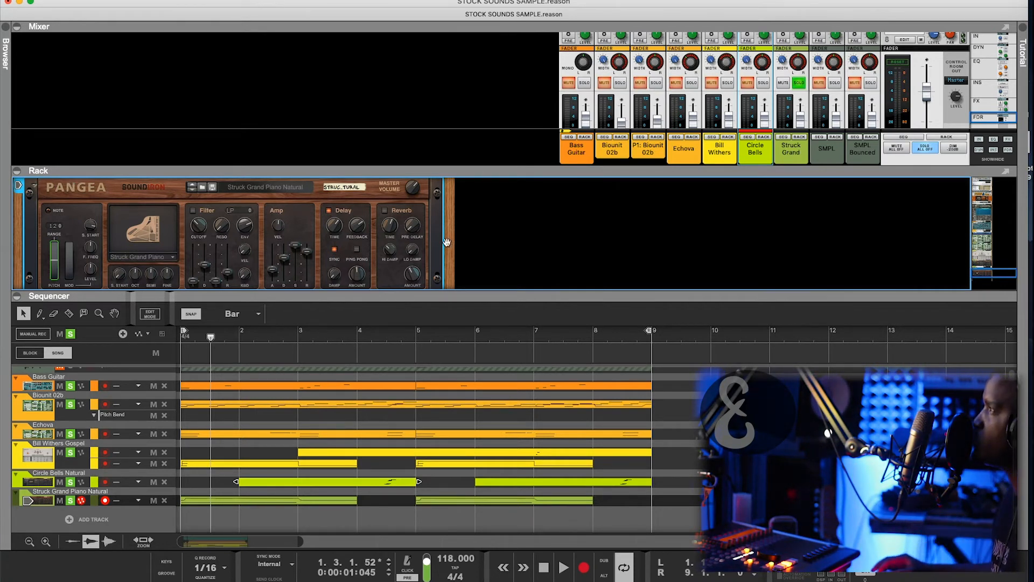
# - Clear all mixer solos and play the full mix from the start
pyautogui.click(919, 147)
pyautogui.hotkey('shift', 'Return')
pyautogui.press('space')
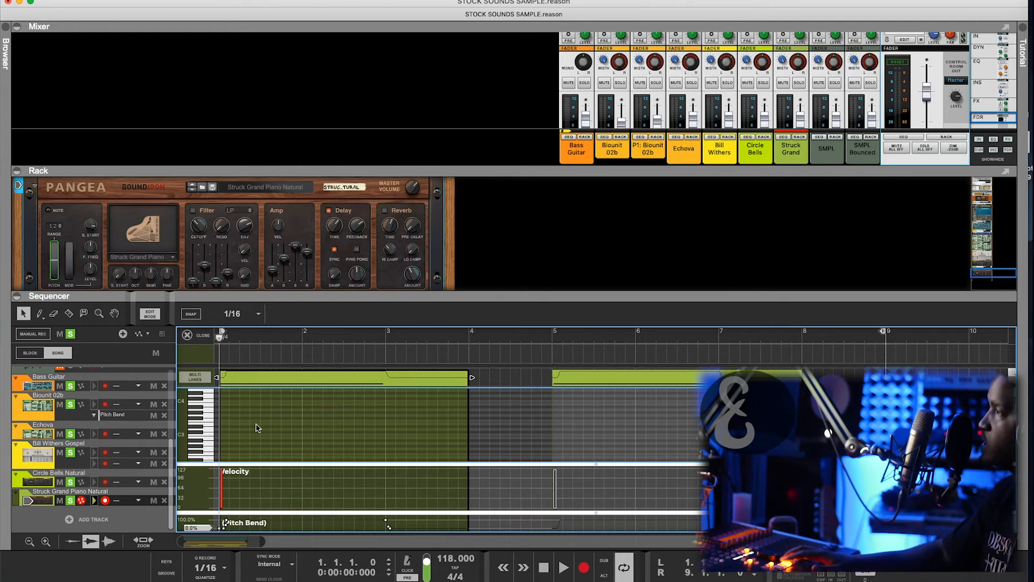
# - Play the piano clip and enlarge the rack to bring the RV7000 reverb into view
pyautogui.press('space')
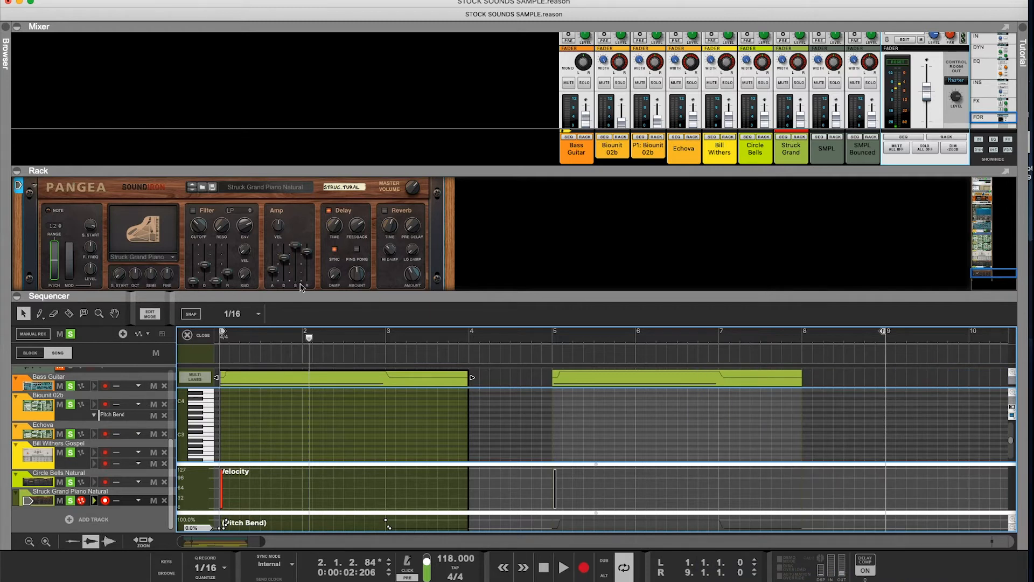
pyautogui.moveTo(304, 292); pyautogui.dragTo(318, 303)
pyautogui.scroll(3, 340, 231)
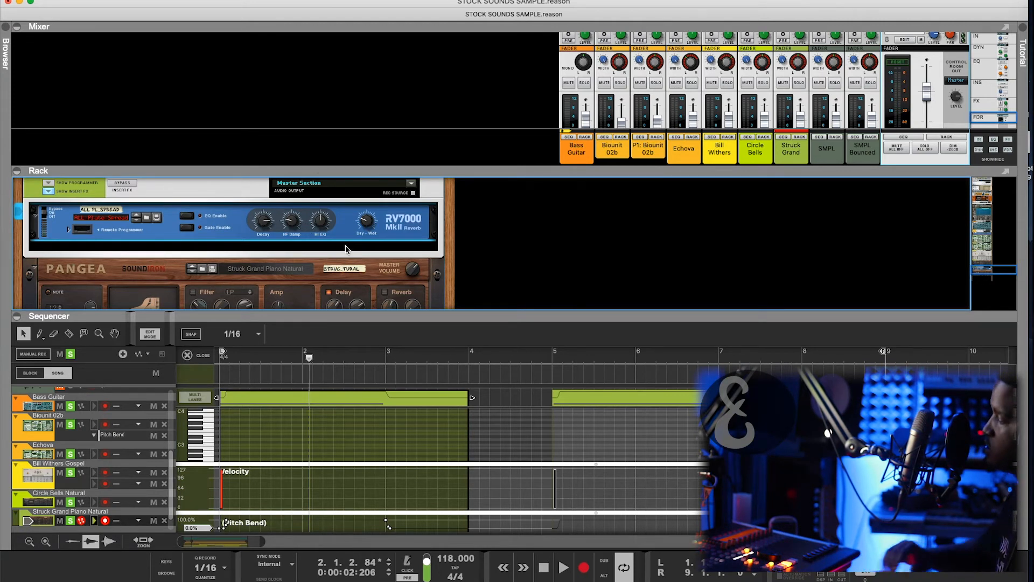
# - Play the song from the start, then jump the rack to the master section devices down to Scream 4
pyautogui.hotkey('shift', 'Return')
pyautogui.press('space')
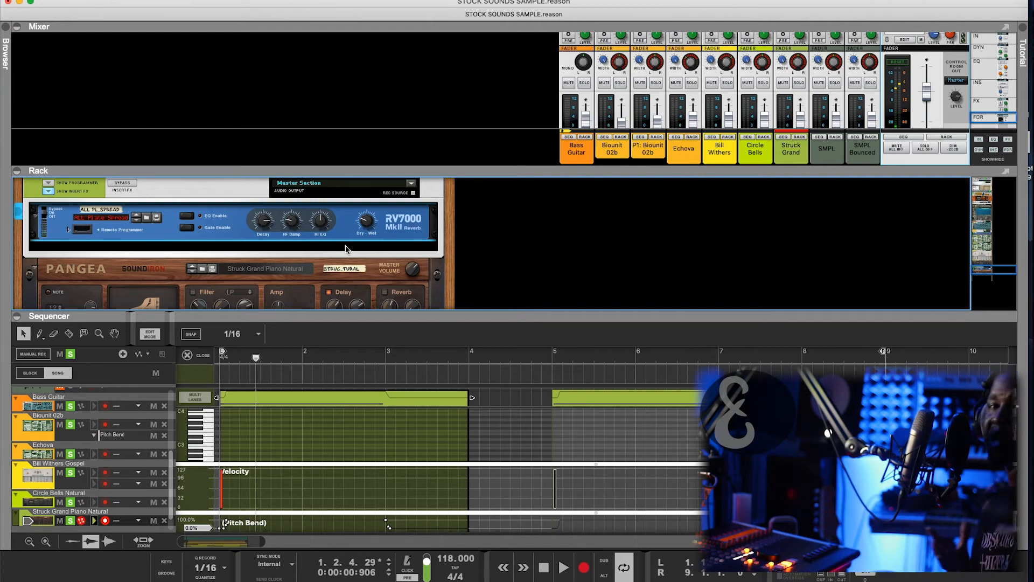
pyautogui.scroll(-1, 346, 250)
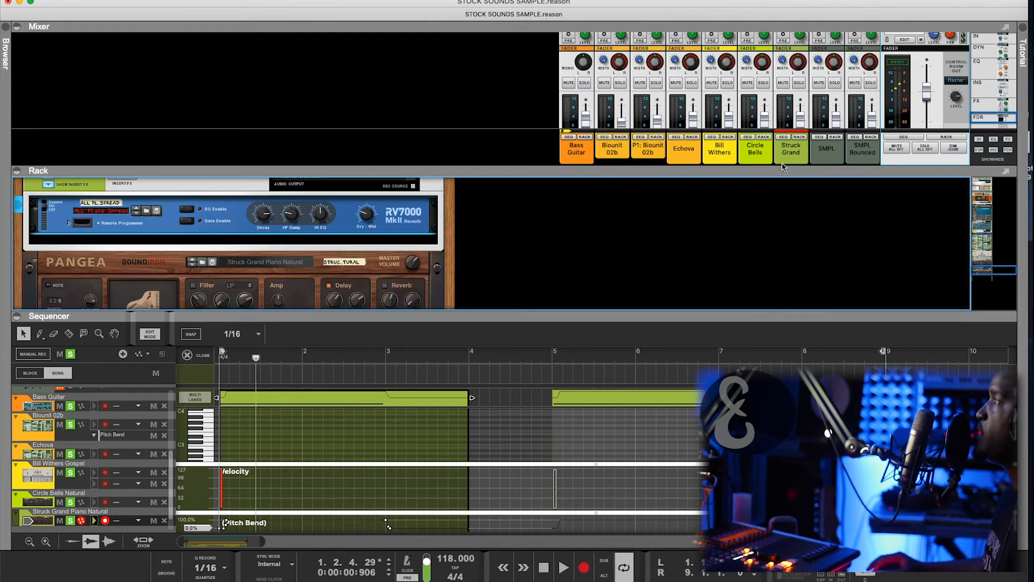
pyautogui.click(947, 138)
pyautogui.scroll(-4, 389, 264)
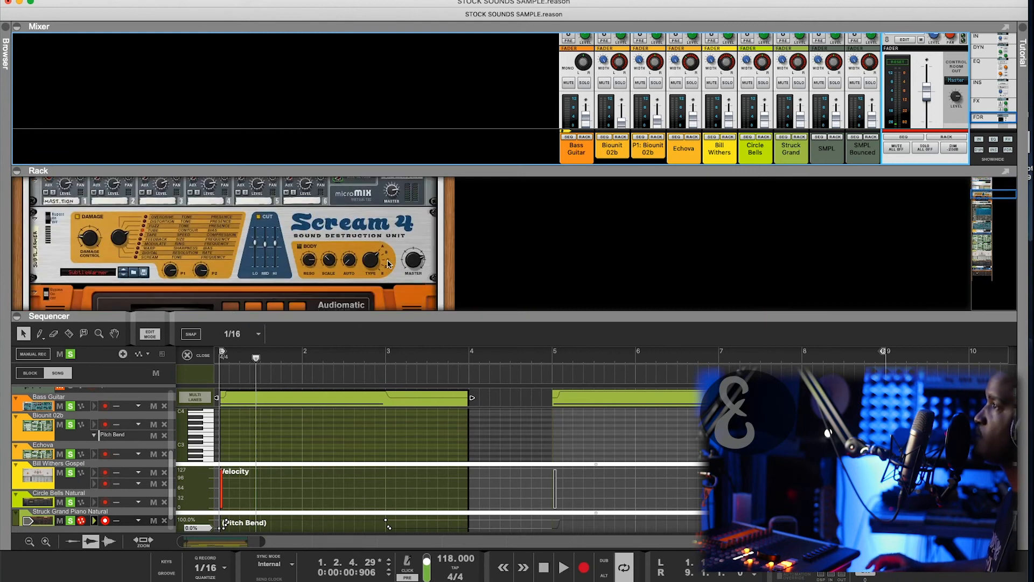
# - Enlarge the rack and inspect the Scream 4 distortion and the Loudness Meter levels
pyautogui.moveTo(414, 319); pyautogui.dragTo(414, 419)
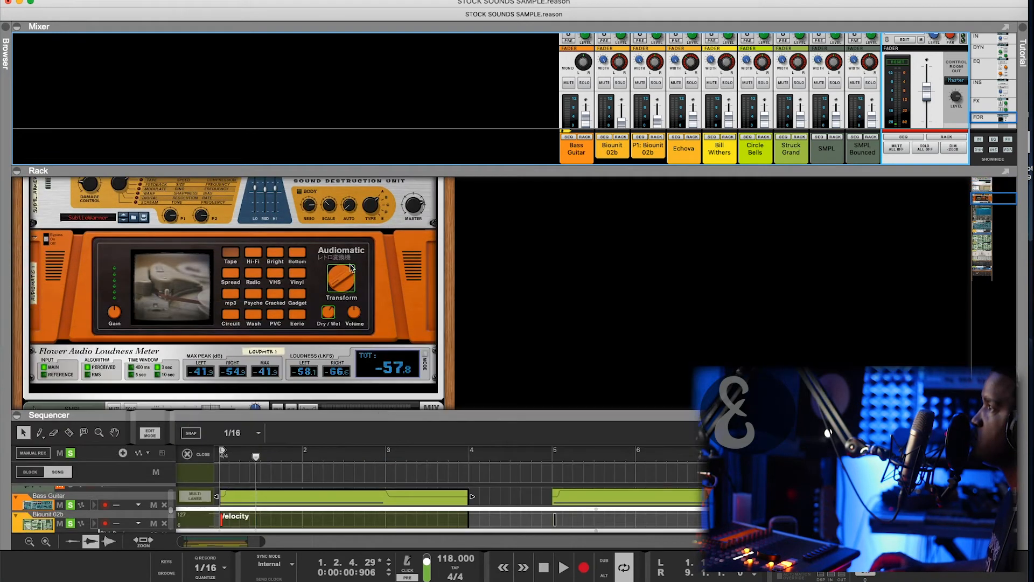
pyautogui.click(322, 263)
pyautogui.scroll(-5, 160, 360)
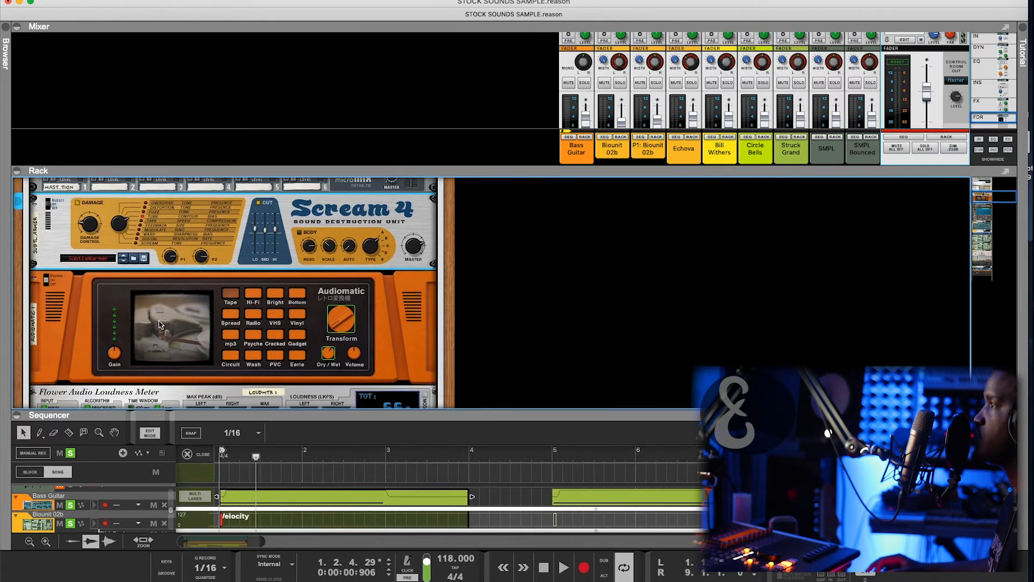
pyautogui.click(82, 304)
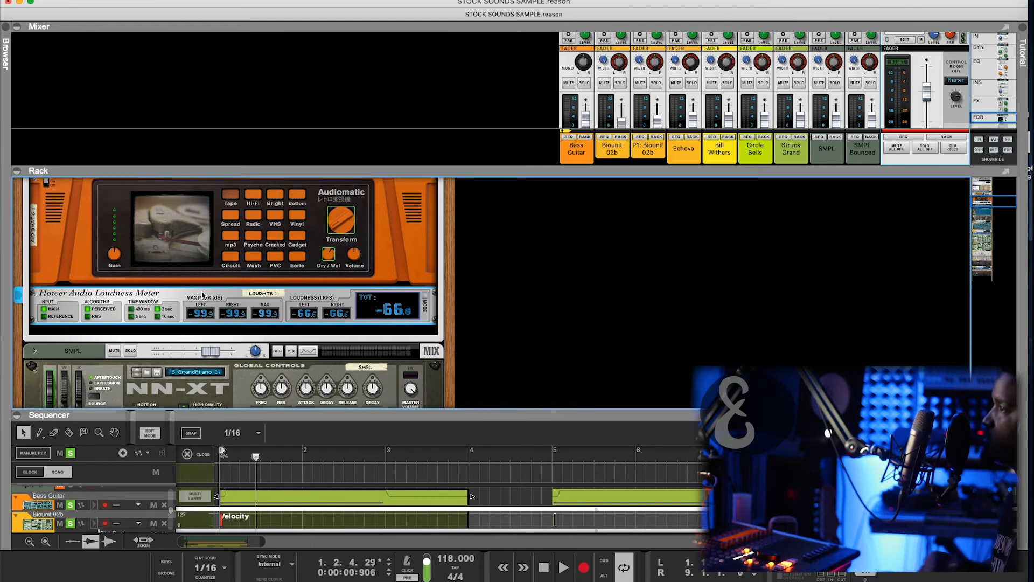
pyautogui.scroll(3, 438, 326)
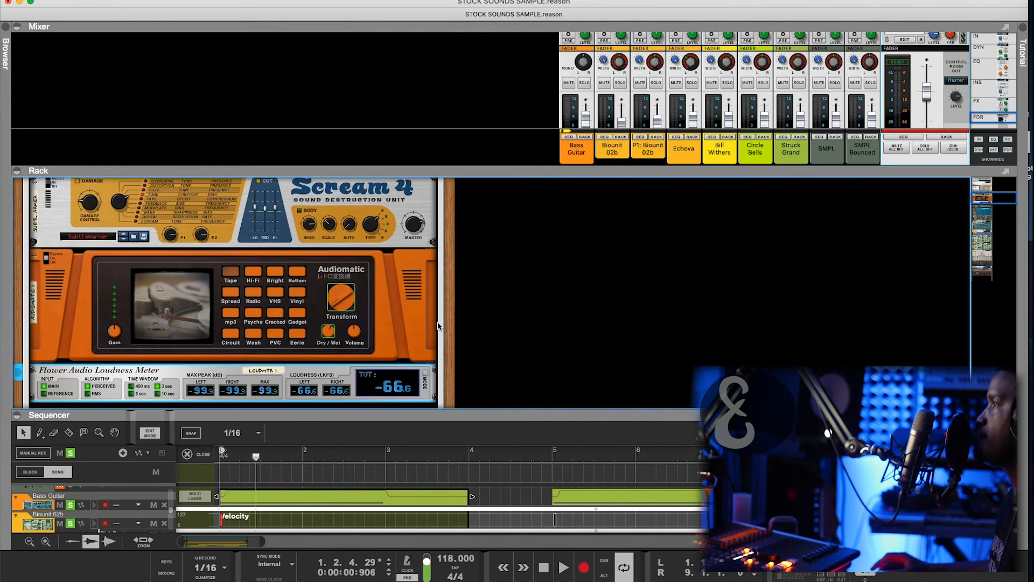
# - Turn the Audiomatic effect's Transform amount down to 0%
pyautogui.click(341, 300)
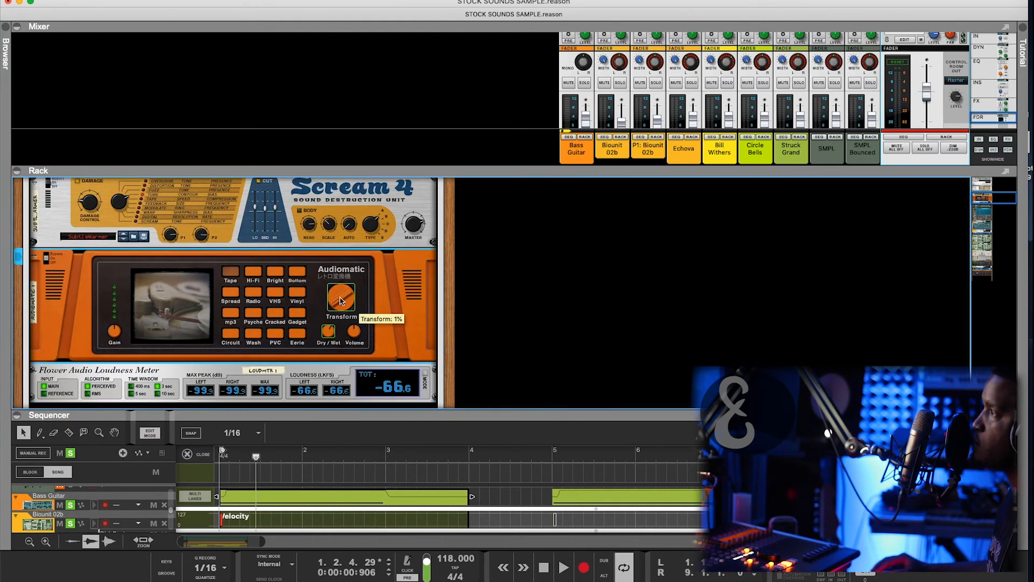
pyautogui.moveTo(331, 300); pyautogui.dragTo(340, 303)
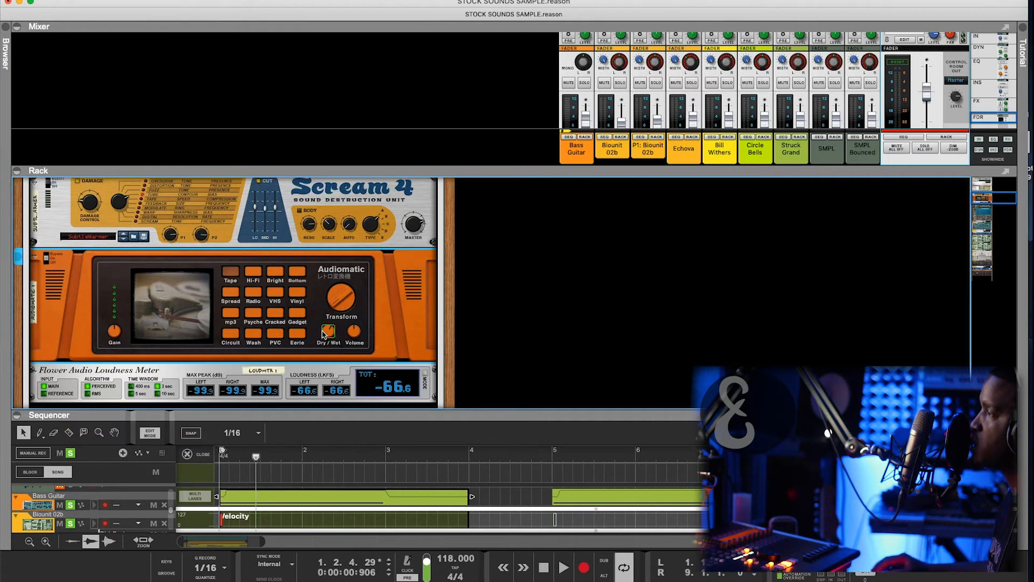
pyautogui.moveTo(376, 414); pyautogui.dragTo(368, 383)
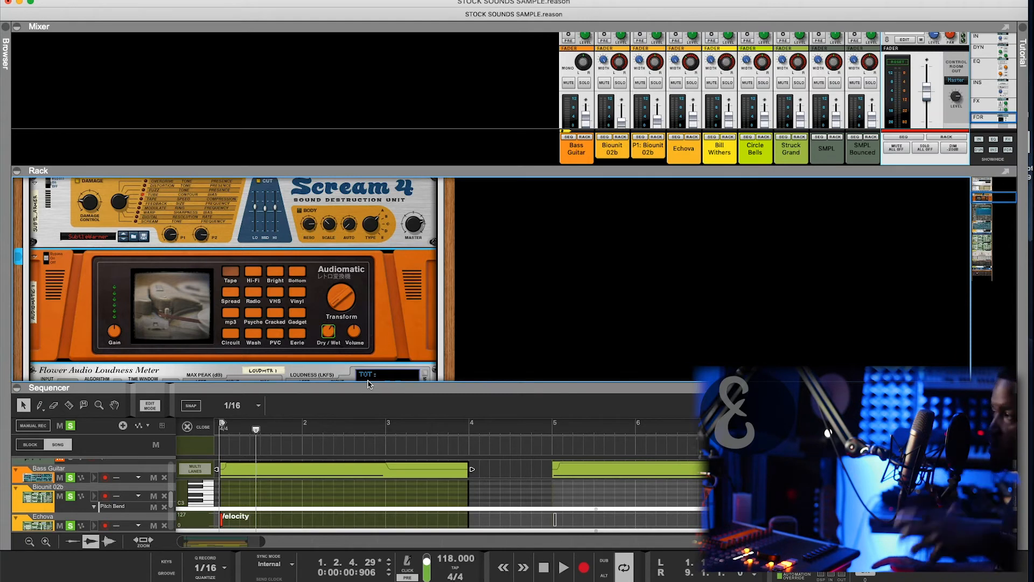
# - Play and enlarge the sequencer to show the Master Section, Line Mixer and Audiomatic Transform and Dry/Wet lanes
pyautogui.press('space')
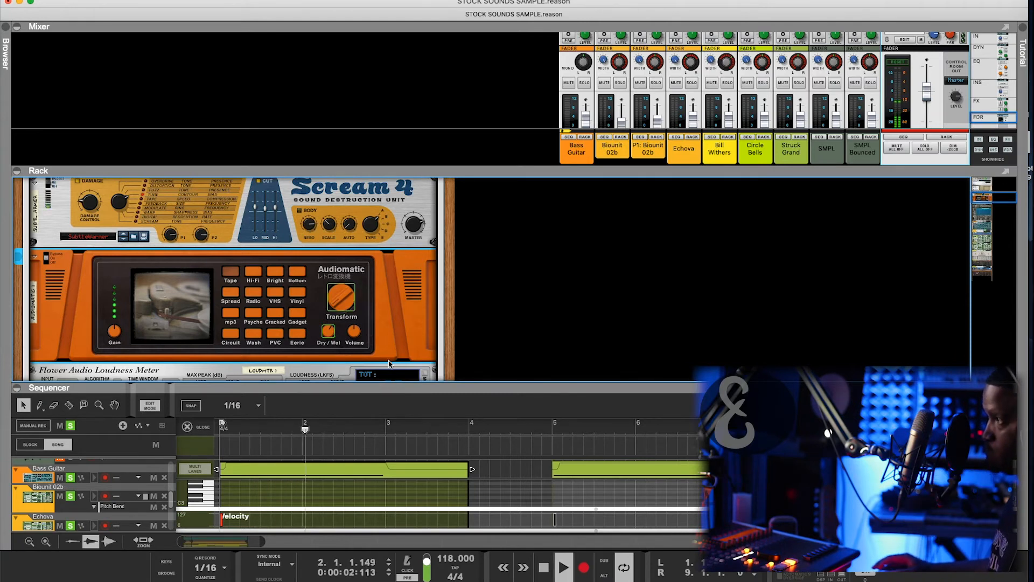
pyautogui.moveTo(375, 383); pyautogui.dragTo(376, 312)
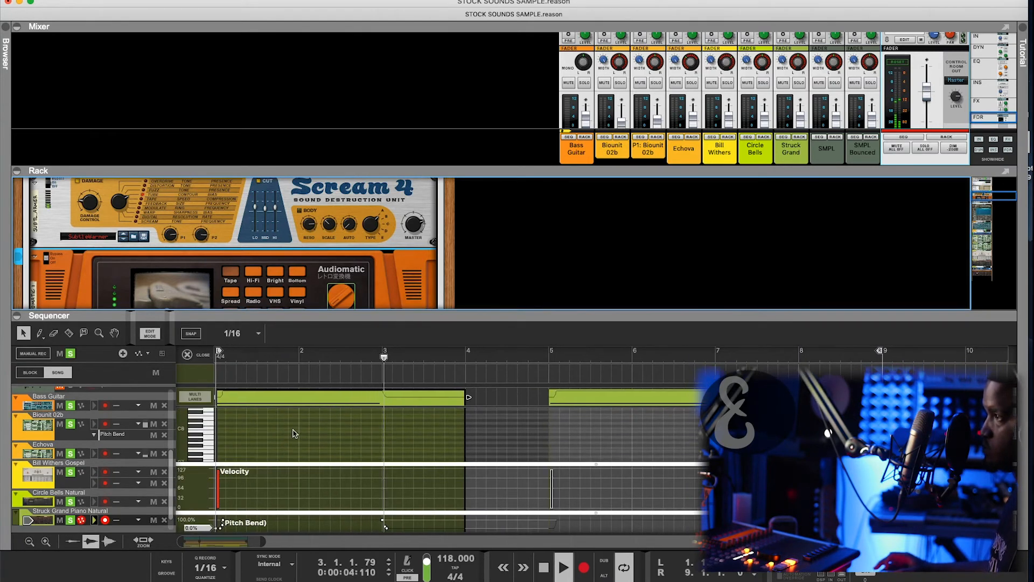
pyautogui.moveTo(296, 312); pyautogui.dragTo(297, 233)
pyautogui.hscroll(1, 277, 397)
pyautogui.hscroll(-1, 278, 399)
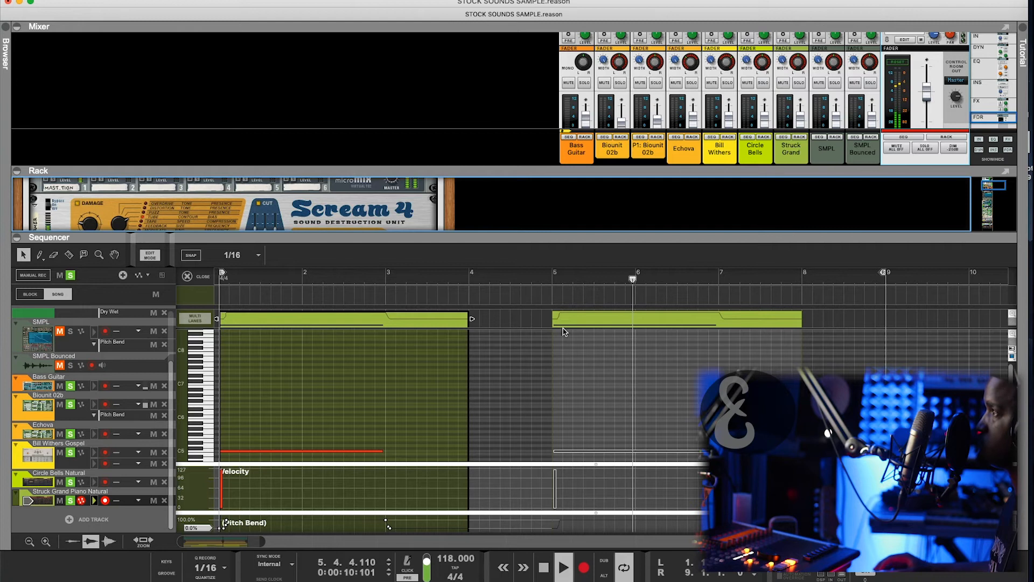
pyautogui.moveTo(526, 233); pyautogui.dragTo(431, 313)
pyautogui.scroll(-3, 408, 287)
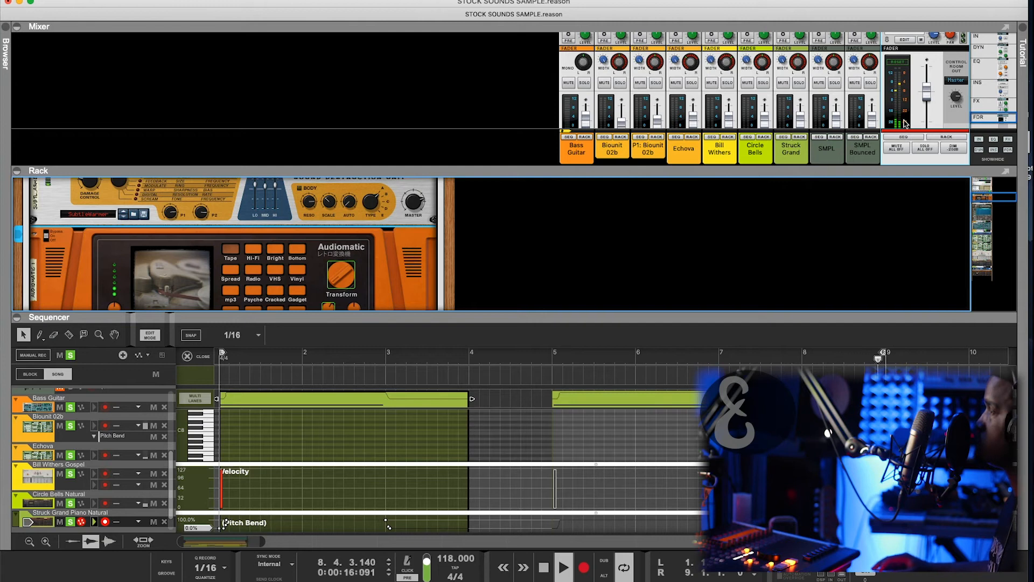
pyautogui.scroll(10, 428, 243)
pyautogui.scroll(-3, 429, 243)
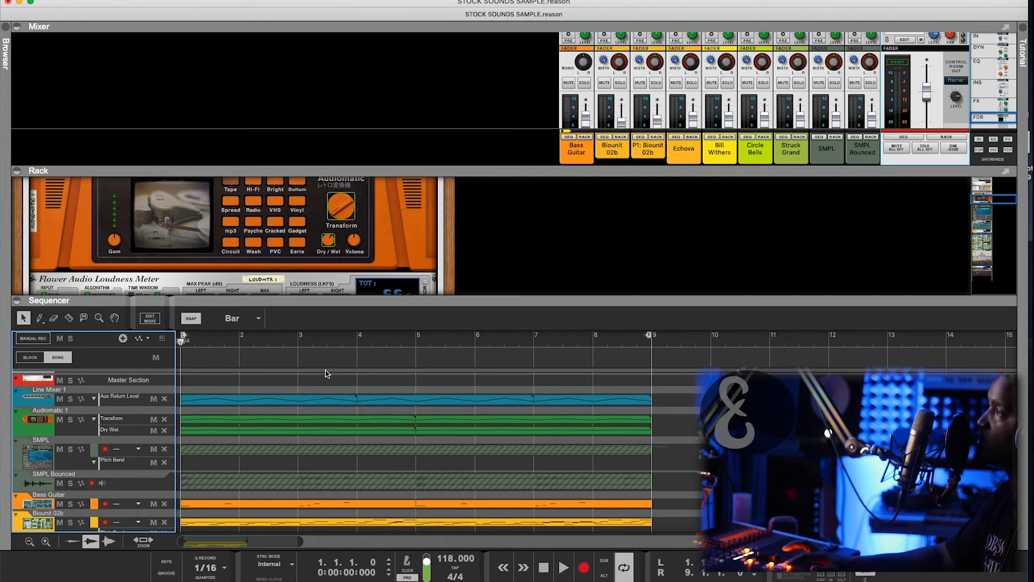
# - Play and stop the arrangement, then bring the line mixer and Scream 4 into view in the rack
pyautogui.press('space')
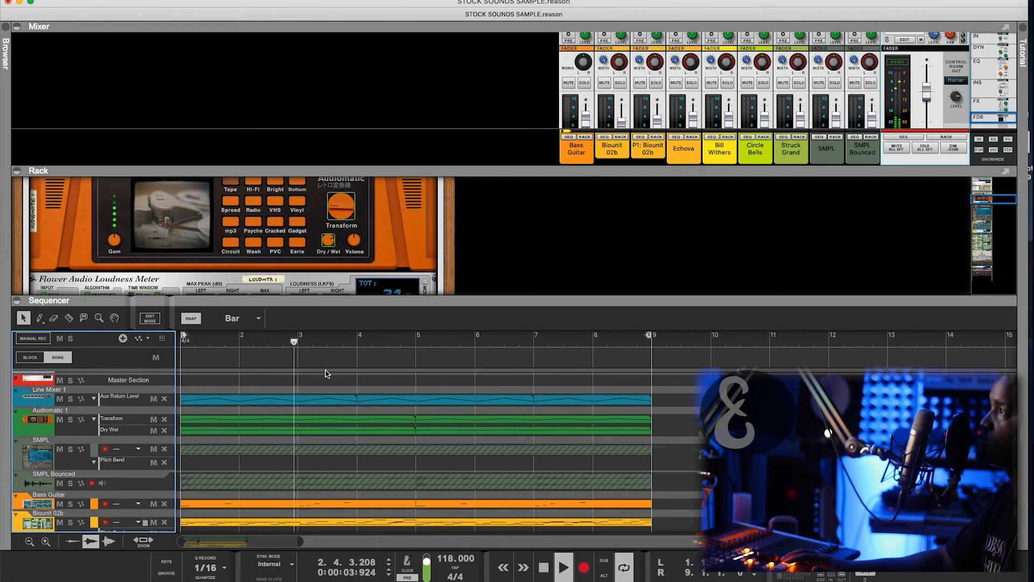
pyautogui.press('space')
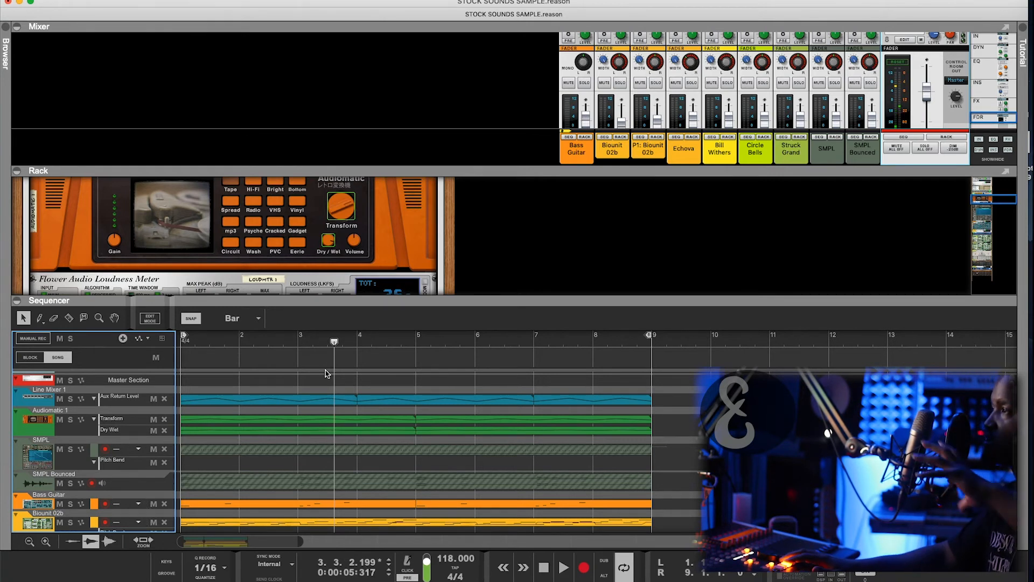
pyautogui.scroll(1, 325, 372)
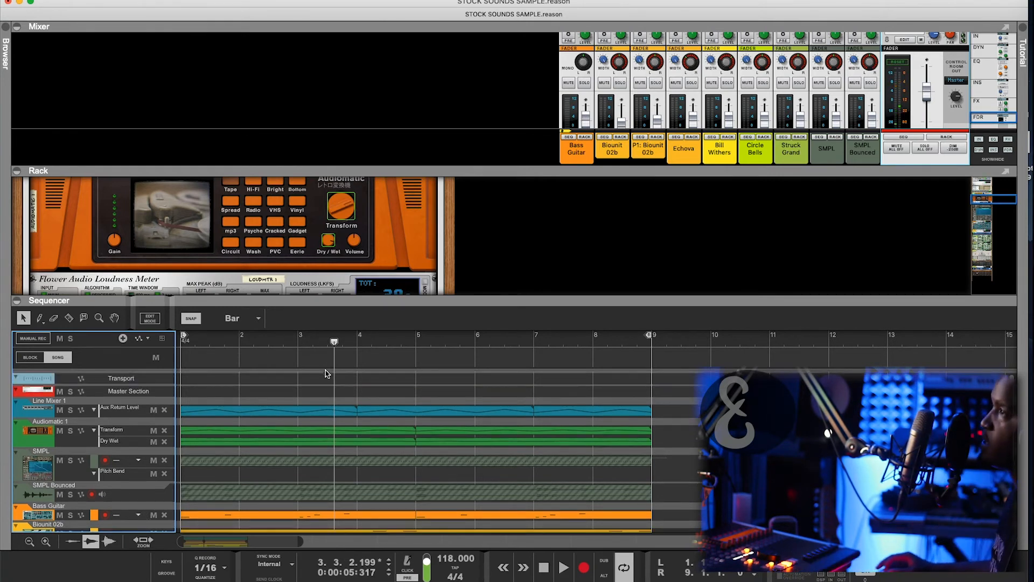
pyautogui.scroll(3, 320, 284)
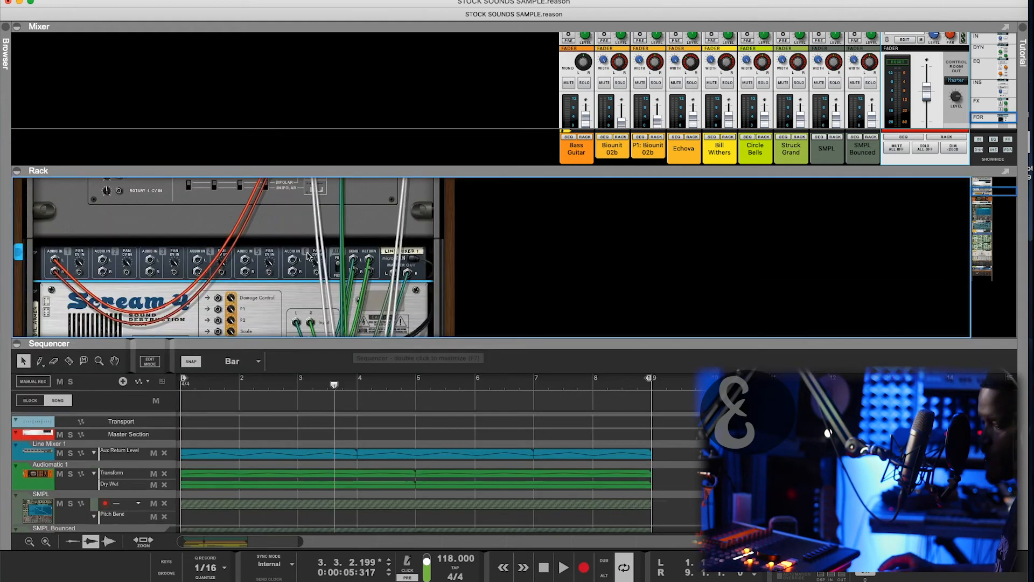
# - Inspect the cabling behind the Line Mixer and Scream 4, then return the rack to its front panels
pyautogui.press('Tab')
pyautogui.press('Tab')
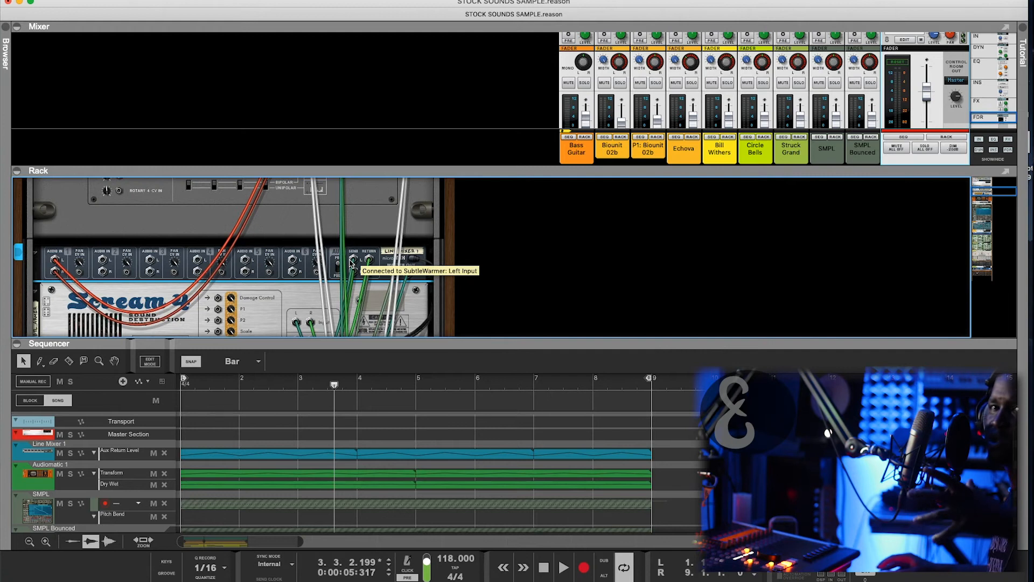
pyautogui.scroll(5, 641, 112)
pyautogui.scroll(3, 641, 113)
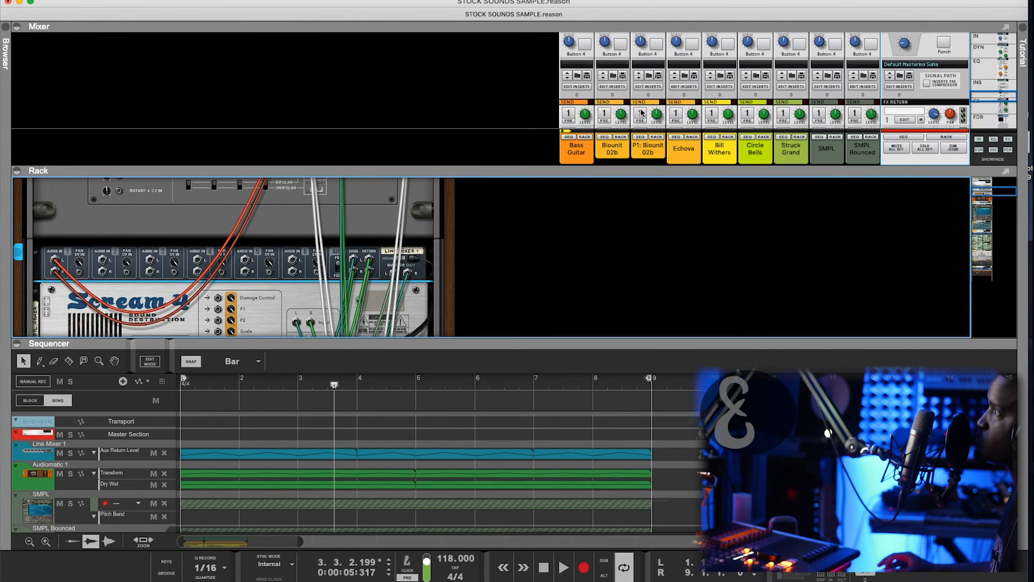
pyautogui.scroll(-6, 757, 76)
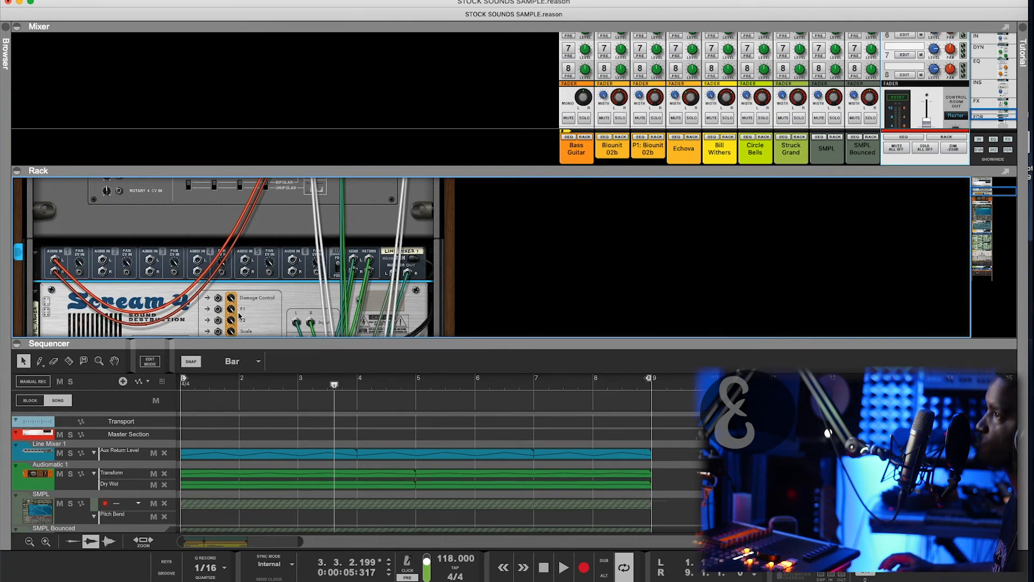
pyautogui.press('Tab')
pyautogui.scroll(-3, 80, 315)
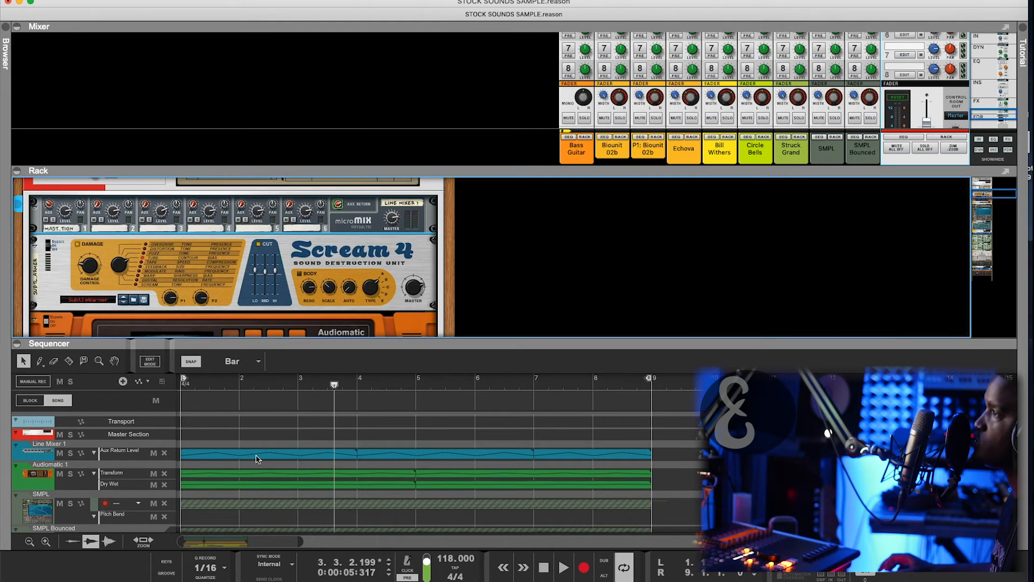
# - Play the beat from the song start to listen through the Scream 4 and Audiomatic chain
pyautogui.scroll(-2, 193, 279)
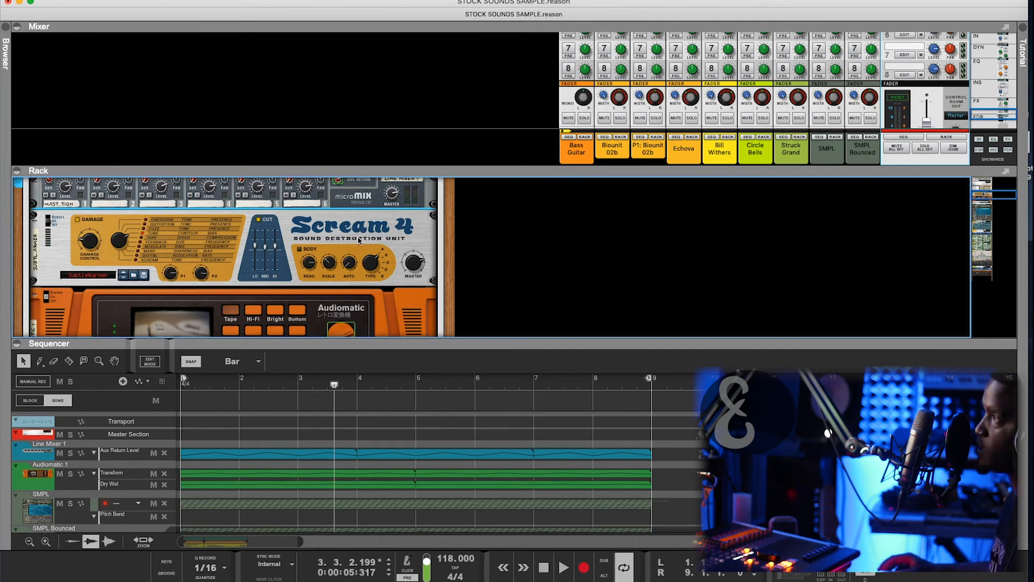
pyautogui.scroll(2, 339, 190)
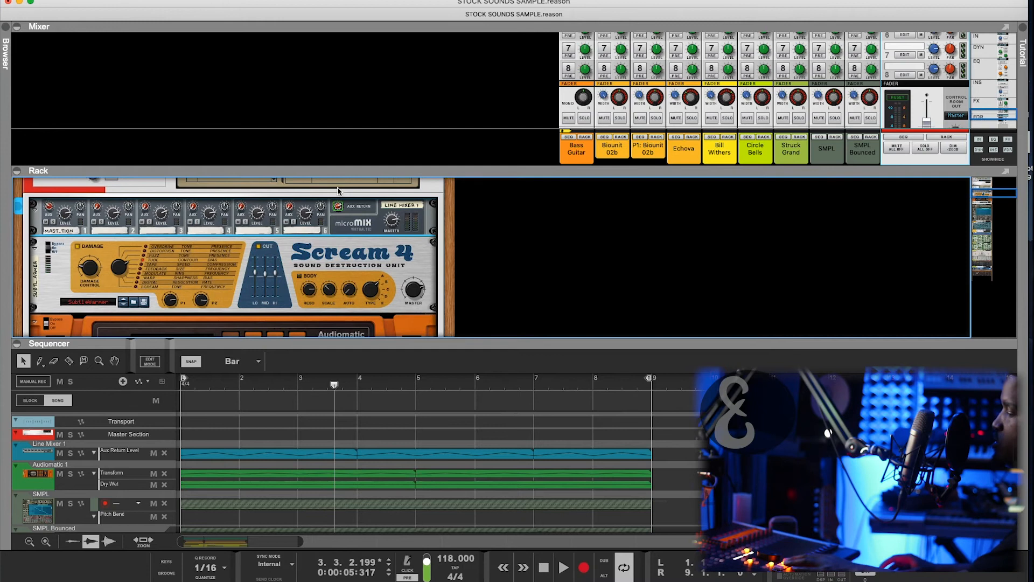
pyautogui.hotkey('shift', 'Return')
pyautogui.press('space')
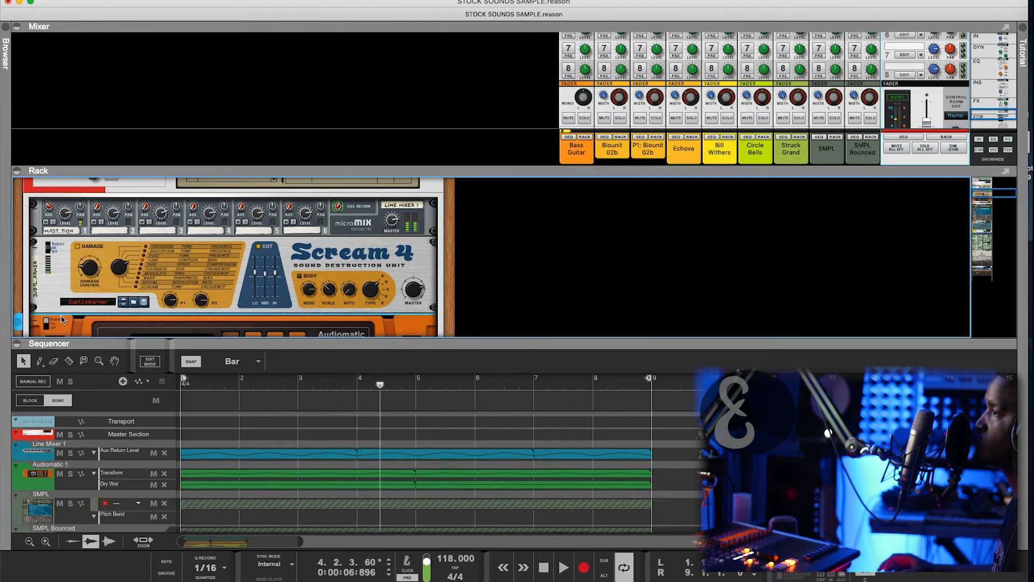
pyautogui.scroll(-3, 62, 321)
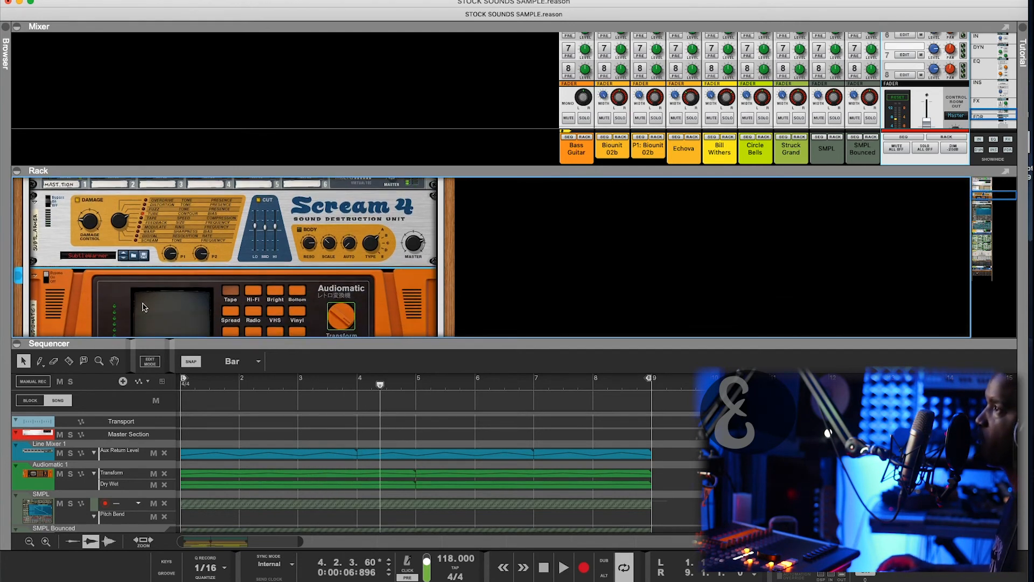
pyautogui.scroll(1, 157, 264)
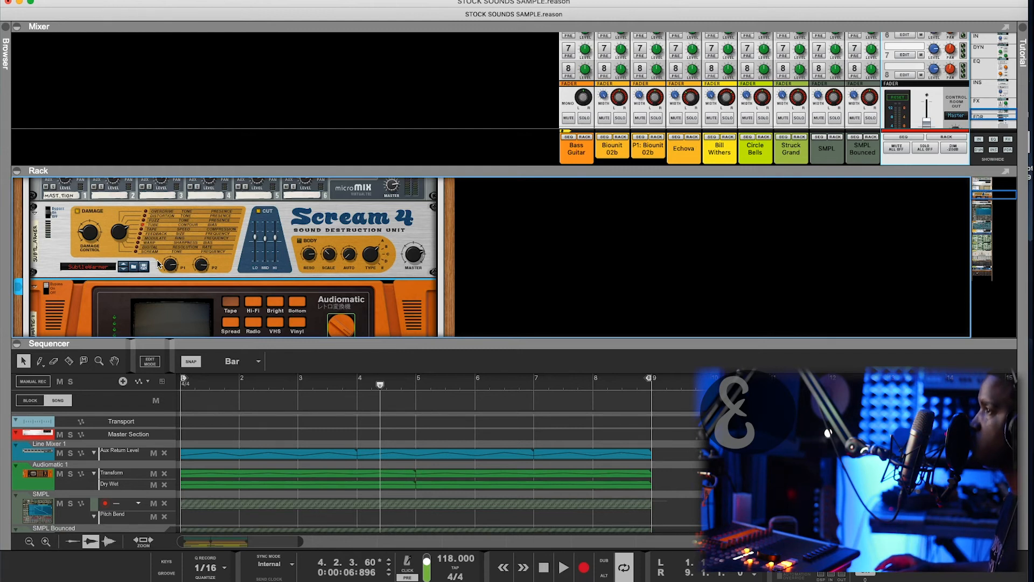
pyautogui.press('space')
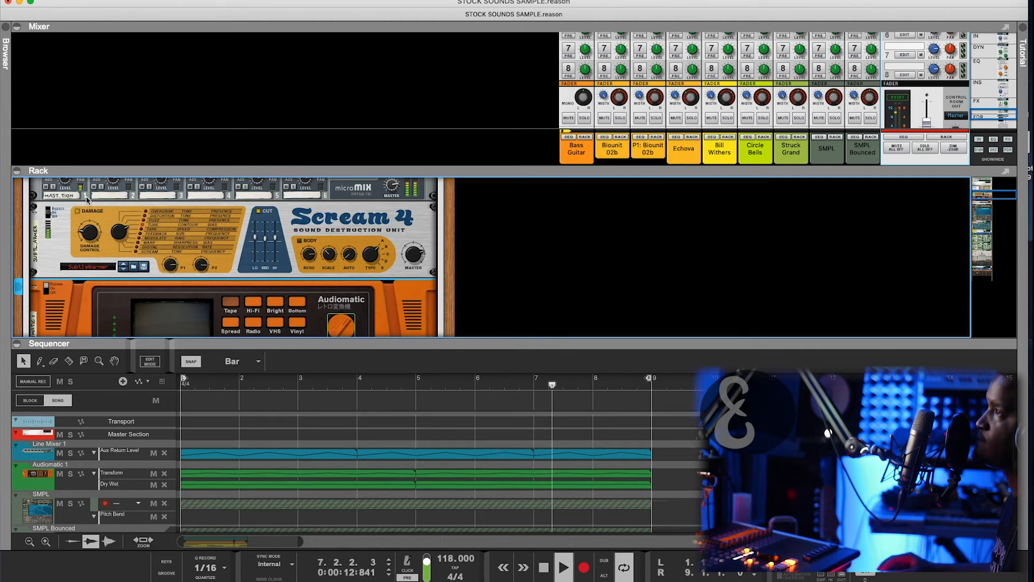
# - Switch the Audiomatic effect from bypass to On and stop playback
pyautogui.click(47, 289)
pyautogui.press('space')
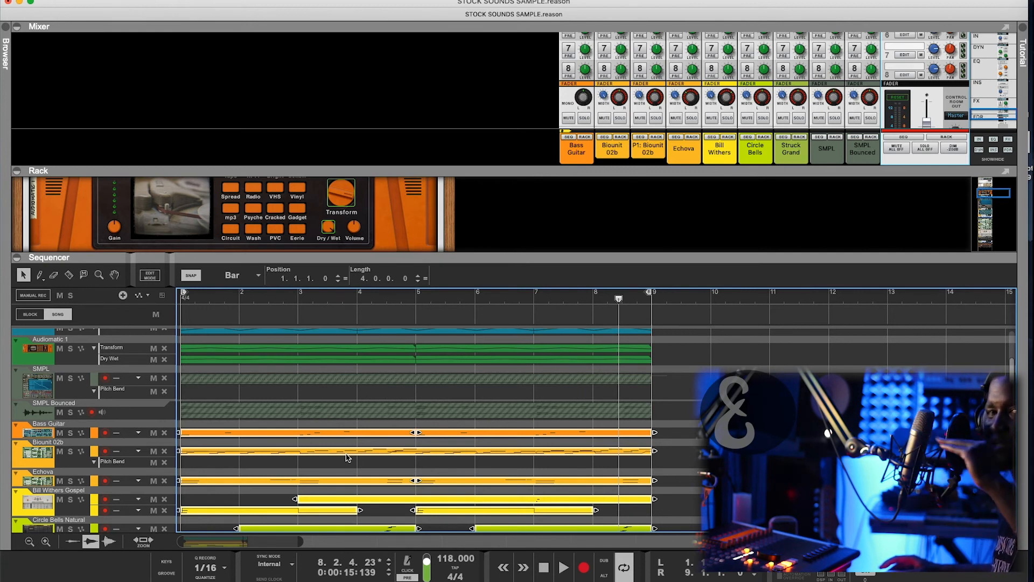
pyautogui.scroll(-3, 687, 439)
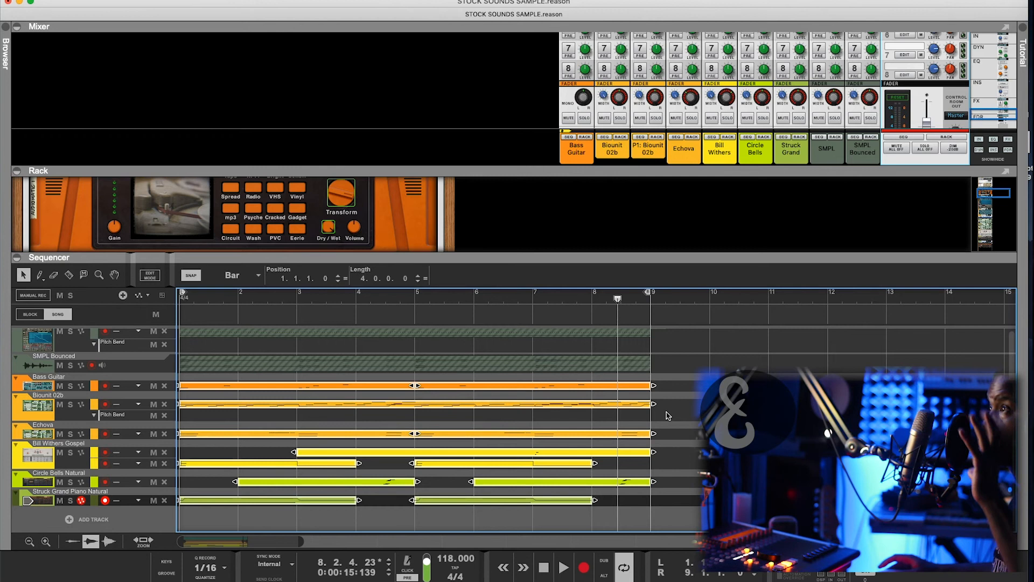
# - Mute every clip except SMPL, then show the SMPL track's NN-XT sampler in an enlarged rack
pyautogui.moveTo(702, 379); pyautogui.dragTo(203, 513)
pyautogui.hscroll(-1, 204, 513)
pyautogui.press('m')
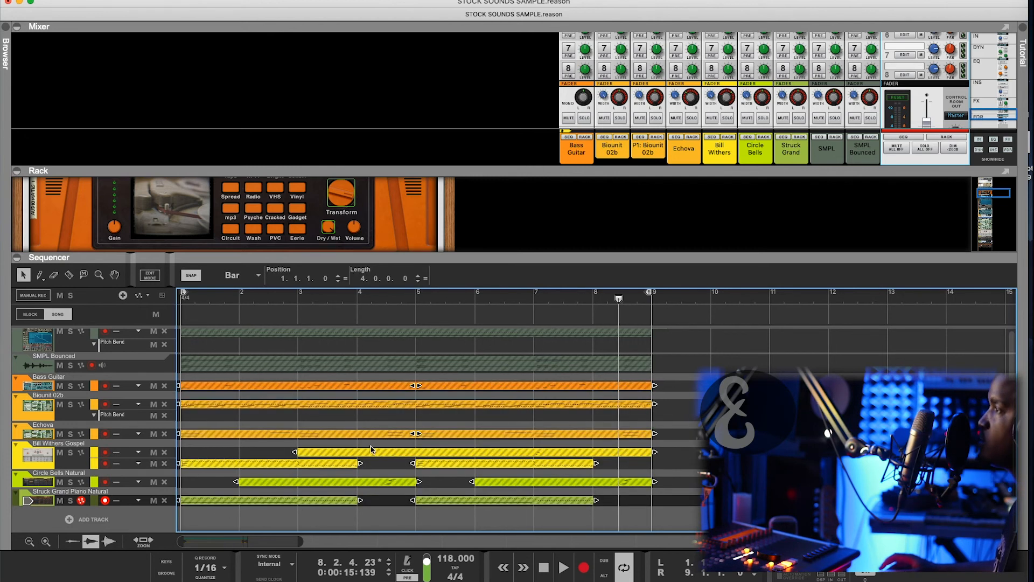
pyautogui.scroll(2, 376, 447)
pyautogui.click(652, 386)
pyautogui.moveTo(572, 380); pyautogui.dragTo(557, 389)
pyautogui.press('m')
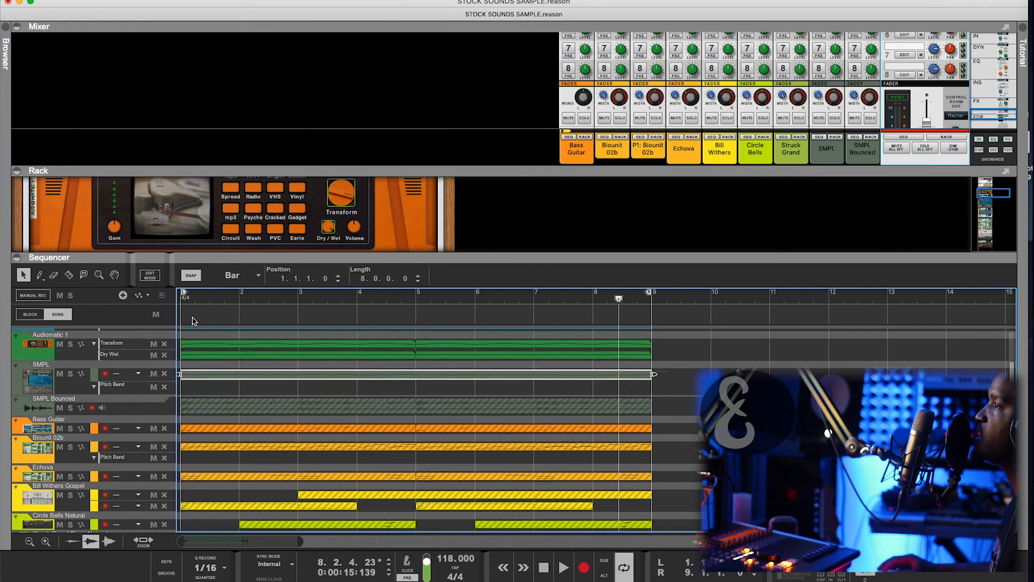
pyautogui.click(52, 386)
pyautogui.moveTo(208, 258); pyautogui.dragTo(208, 297)
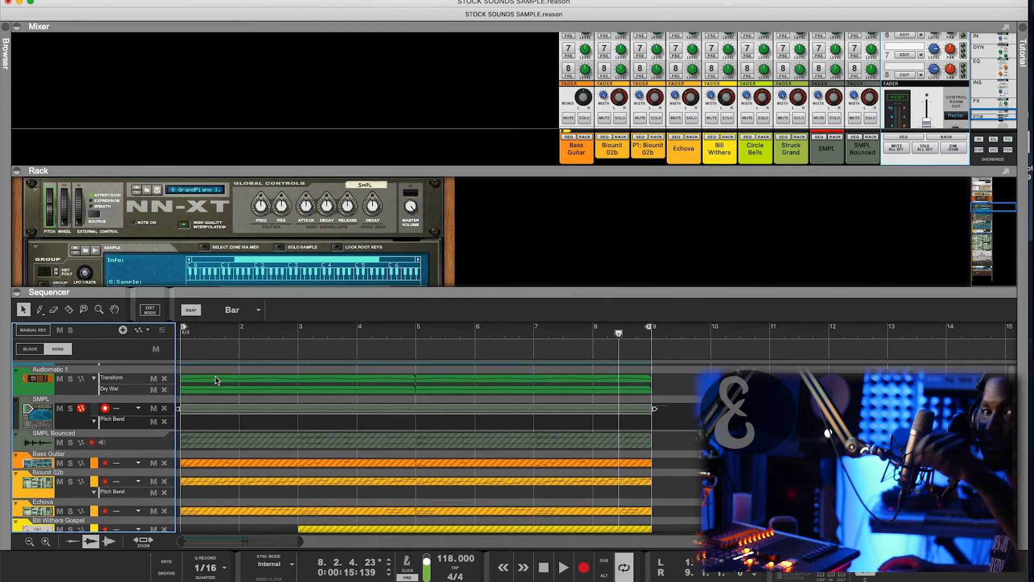
# - Select the SMPL Bounced clip to show its Fade, 0.00 dB Level and Transpose settings
pyautogui.scroll(-3, 385, 492)
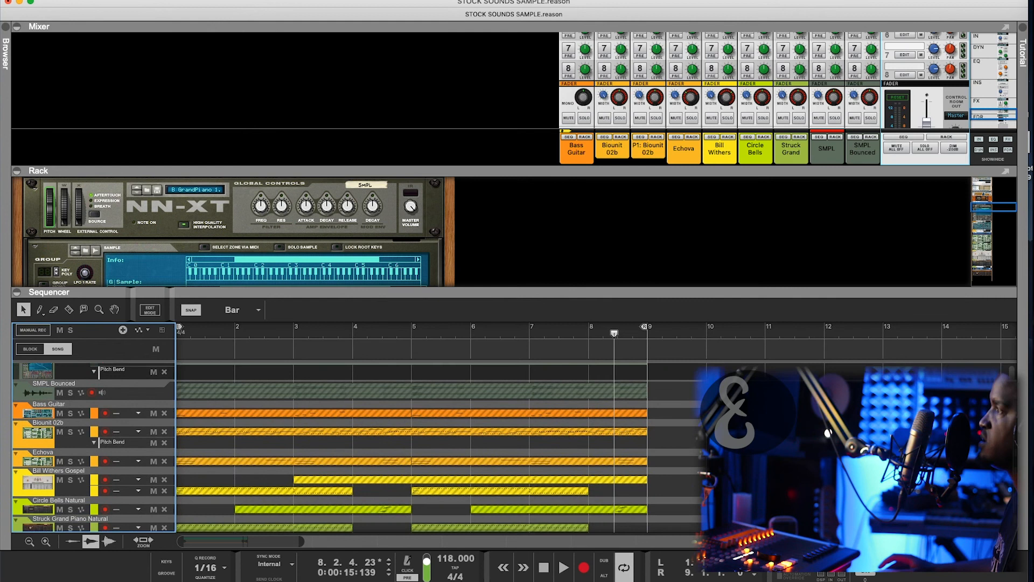
pyautogui.scroll(3, 28, 404)
pyautogui.click(642, 407)
pyautogui.moveTo(672, 448); pyautogui.dragTo(624, 430)
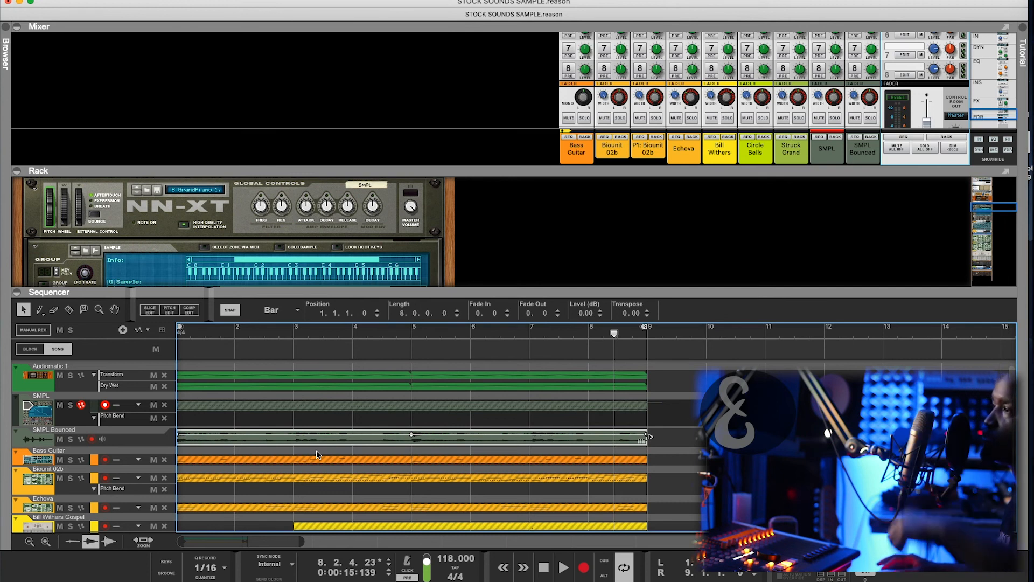
# - Return to the start of the song and begin playback from bar 1
pyautogui.press('Home')
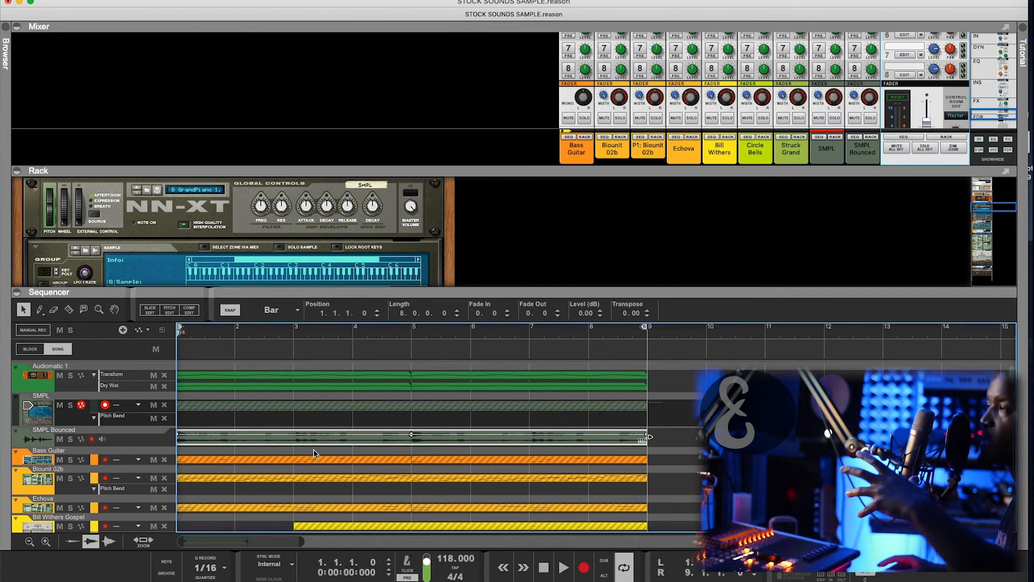
pyautogui.scroll(1, 319, 440)
pyautogui.scroll(3, 318, 439)
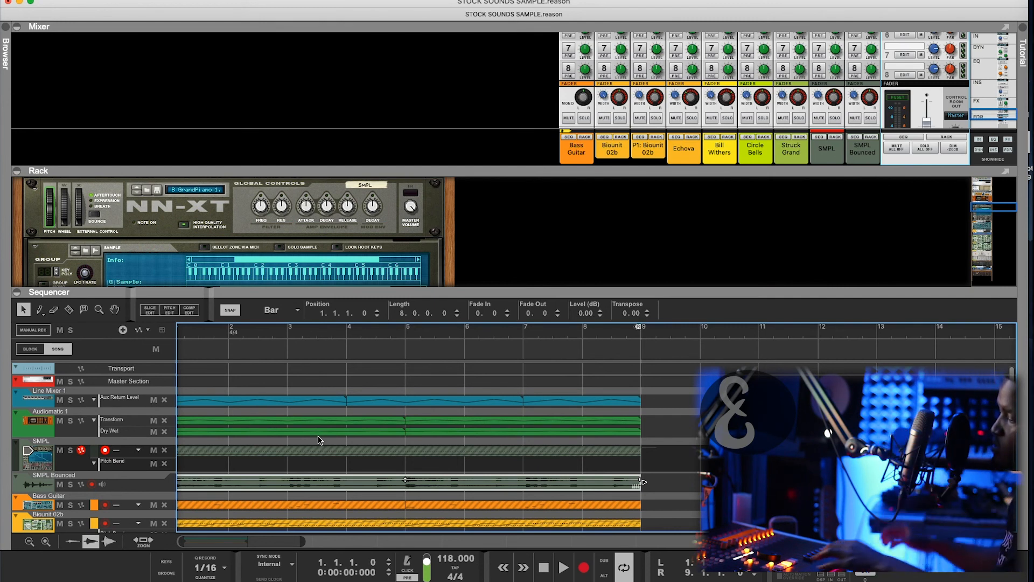
pyautogui.press('space')
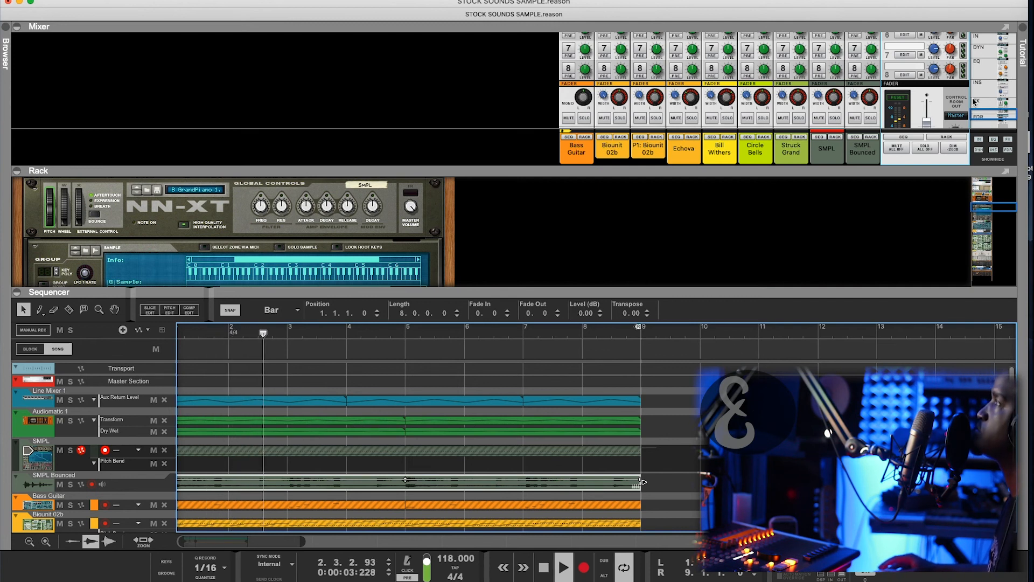
# - Show the mixer's channel faders and select the Master Section channel
pyautogui.click(978, 114)
pyautogui.click(947, 137)
pyautogui.scroll(-5, 570, 210)
pyautogui.scroll(-4, 341, 243)
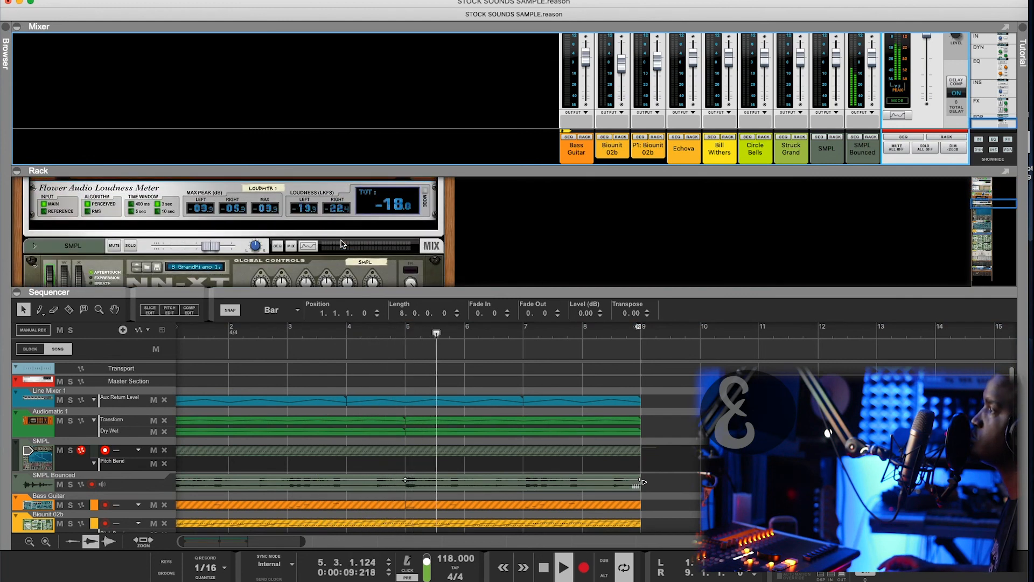